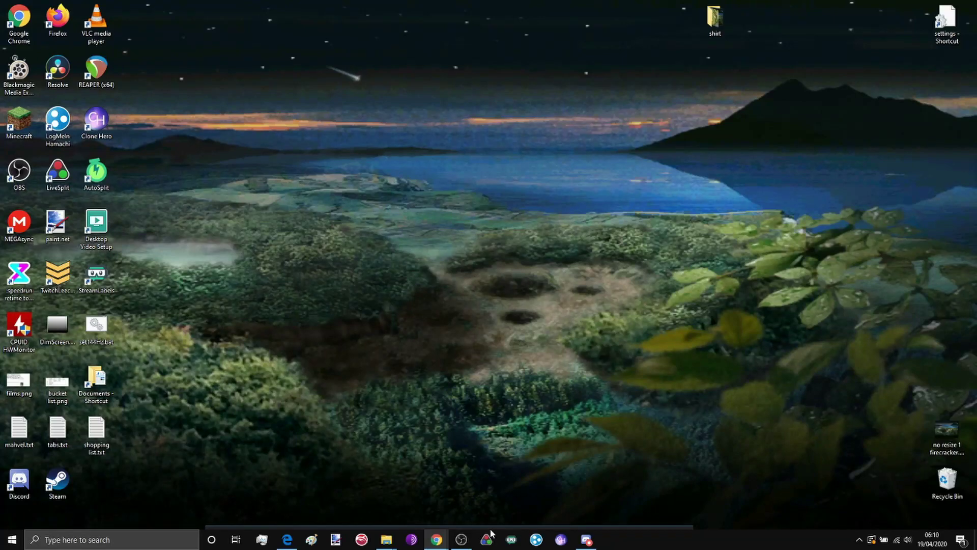
Move the Chrome window showing the Pikmin 2 - Practice Hacks video up to the top of the screen
drag(490, 527, 458, 9)
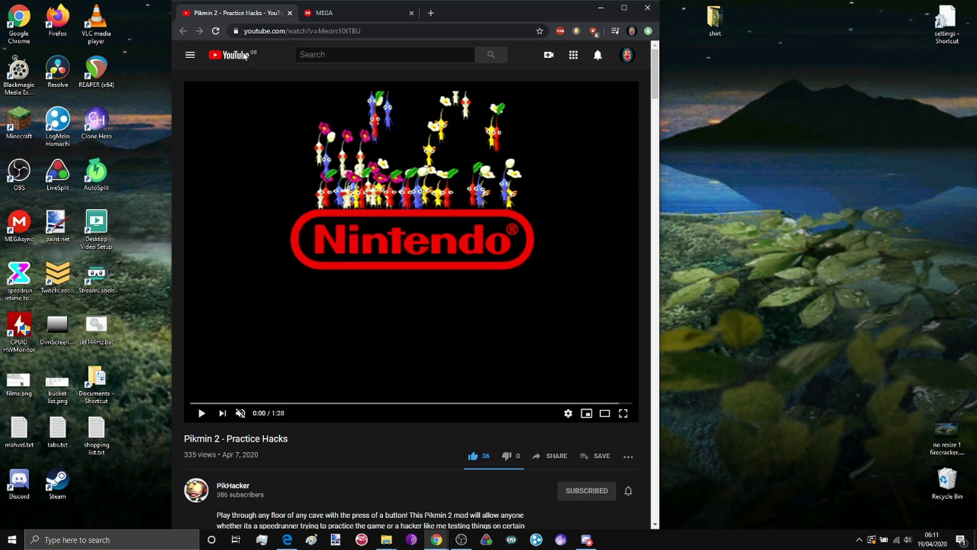
Scroll to the video description and follow its mega.nz Download Patcher link
drag(361, 31, 317, 32)
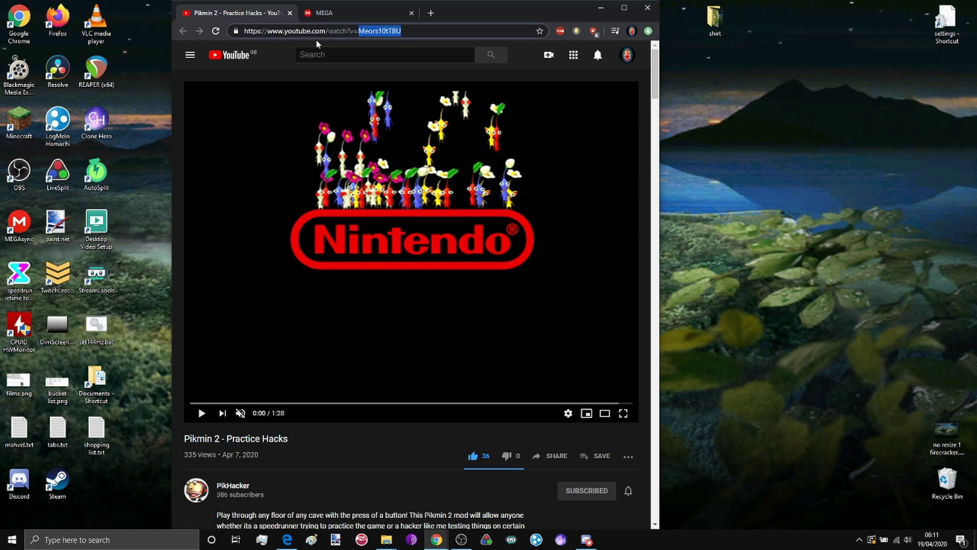
click(327, 445)
scroll(327, 445, down, 3)
drag(185, 286, 280, 286)
click(280, 344)
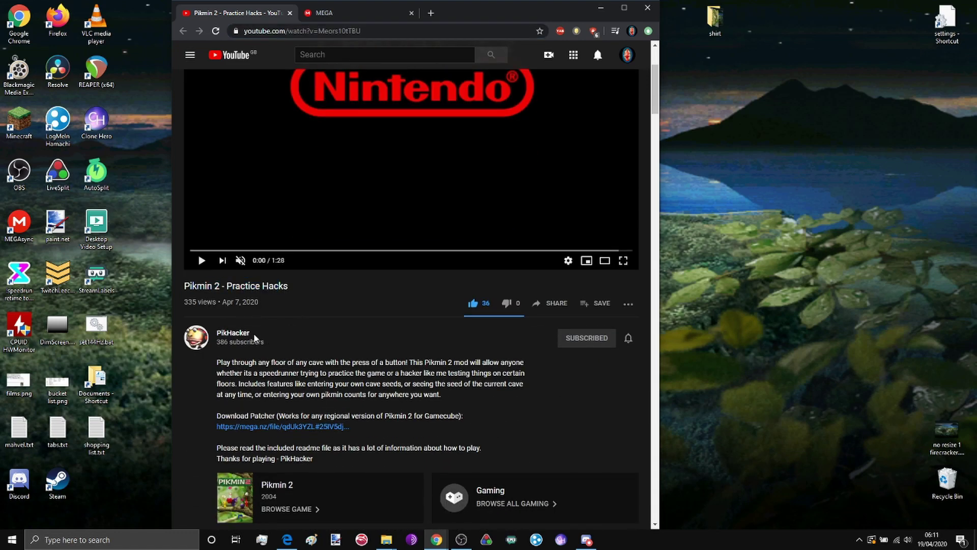
scroll(277, 357, down, 3)
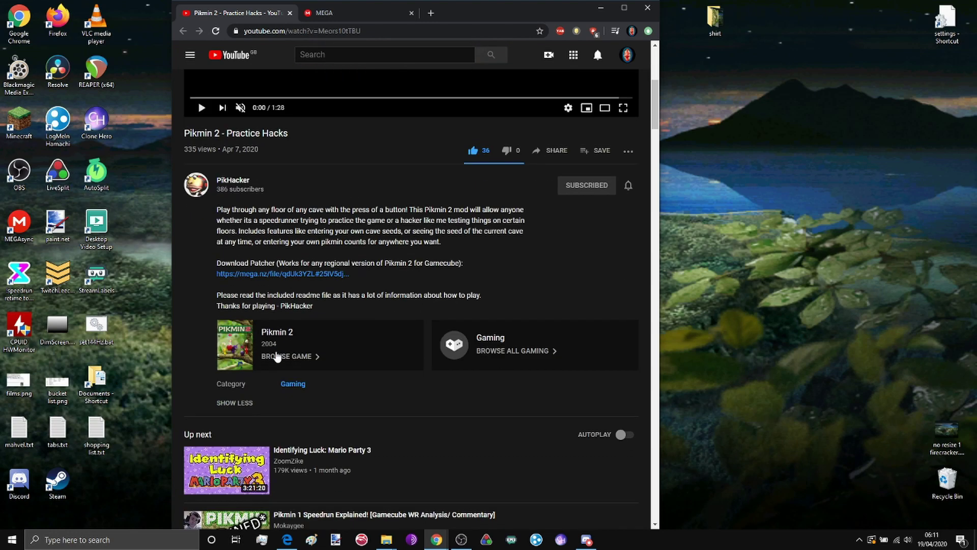
click(286, 275)
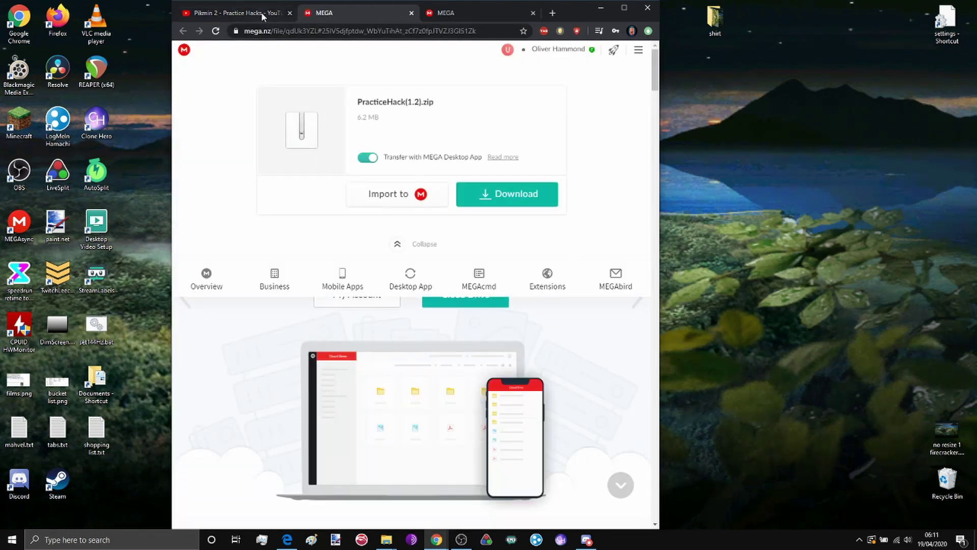
Compare the YouTube and MEGA tabs and highlight the PracticeHack(1.2).zip file name
click(263, 16)
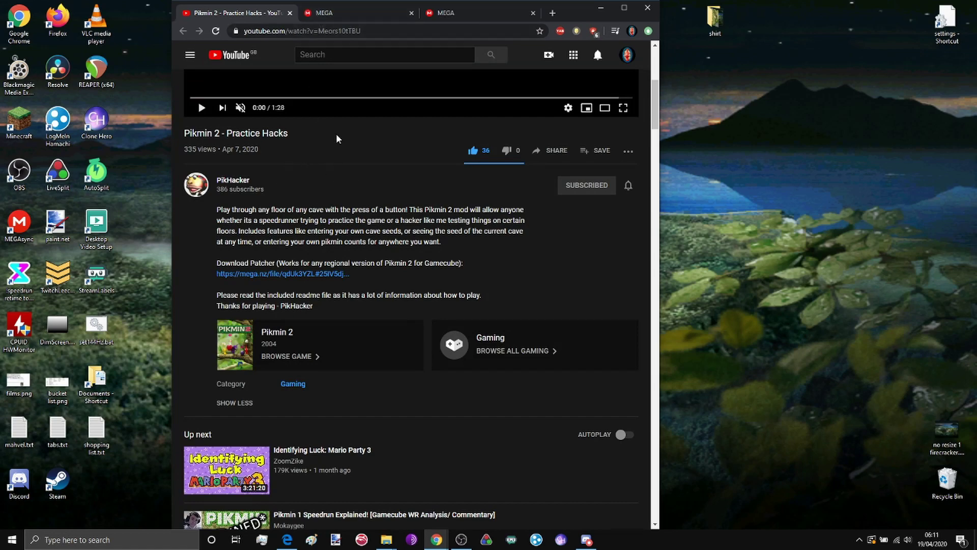
click(337, 14)
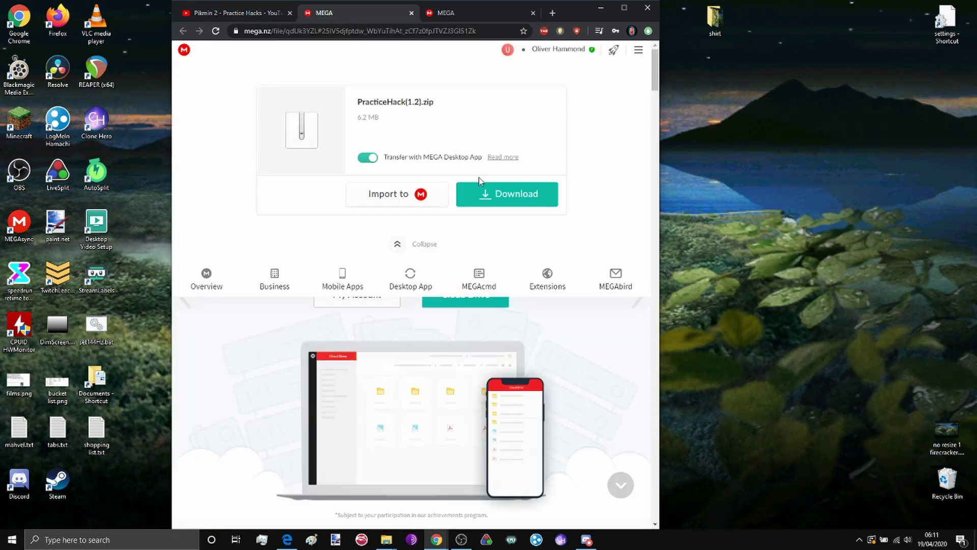
drag(358, 102, 355, 122)
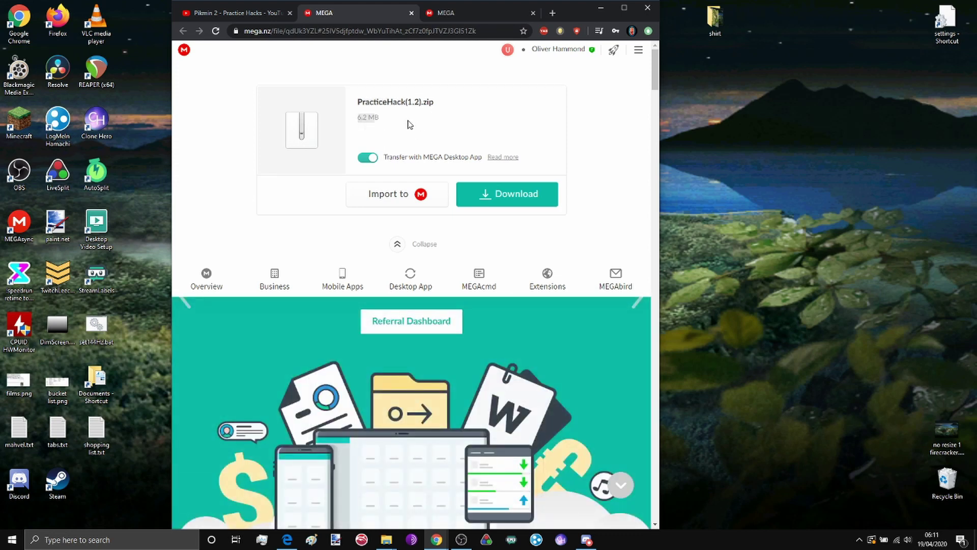
Close the duplicate MEGA download tab and return to the Pikmin 2 folder tab
click(411, 13)
scroll(349, 112, up, 6)
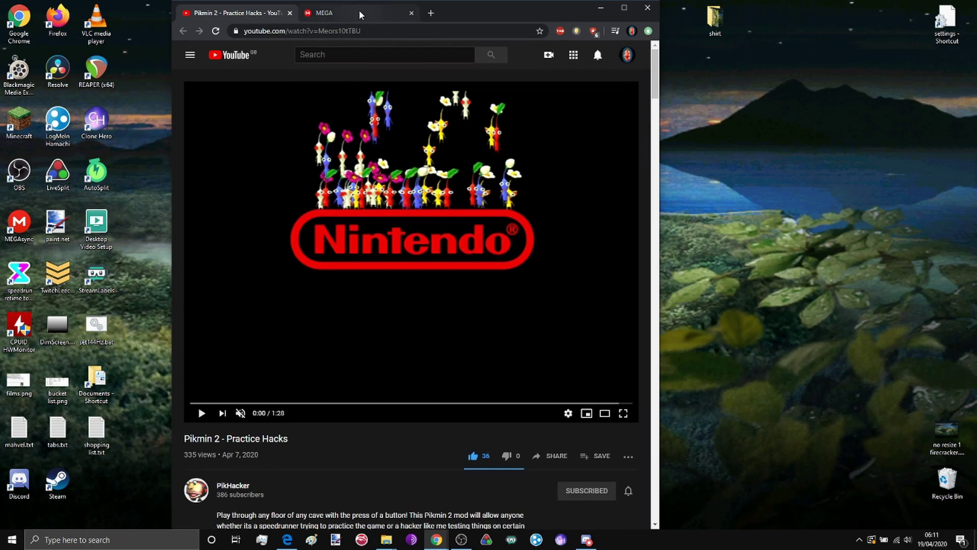
click(346, 11)
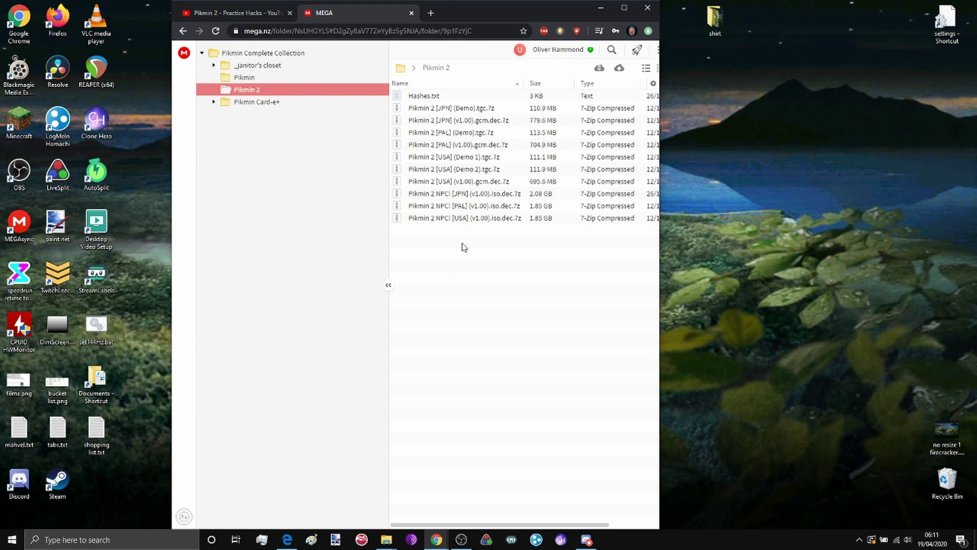
Select the JPN, then the USA v1.00 archive and check the USA archive's action menu
click(443, 122)
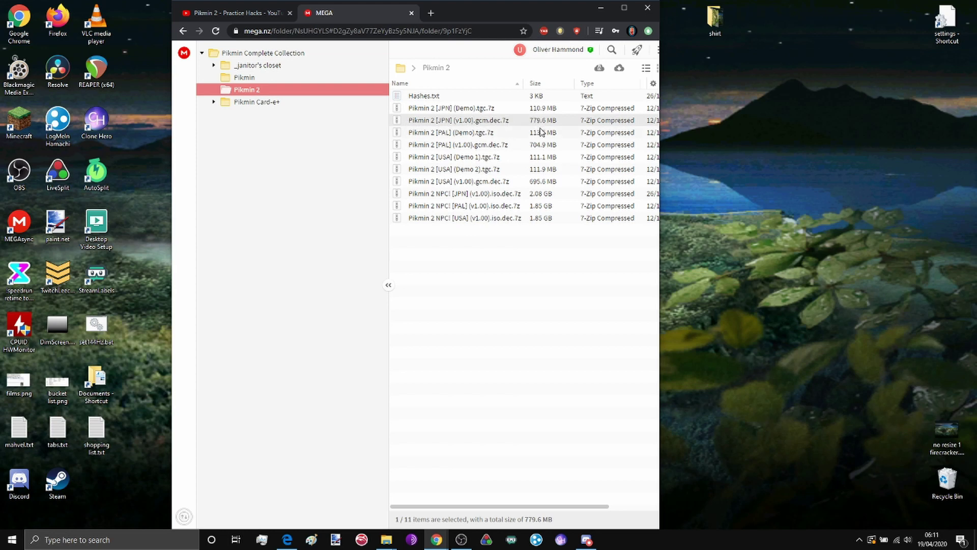
click(537, 184)
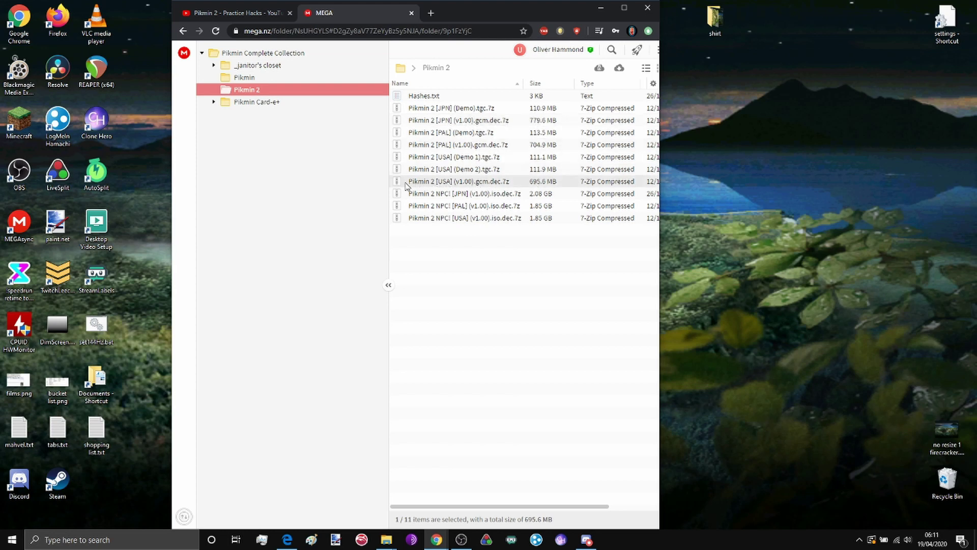
right_click(502, 185)
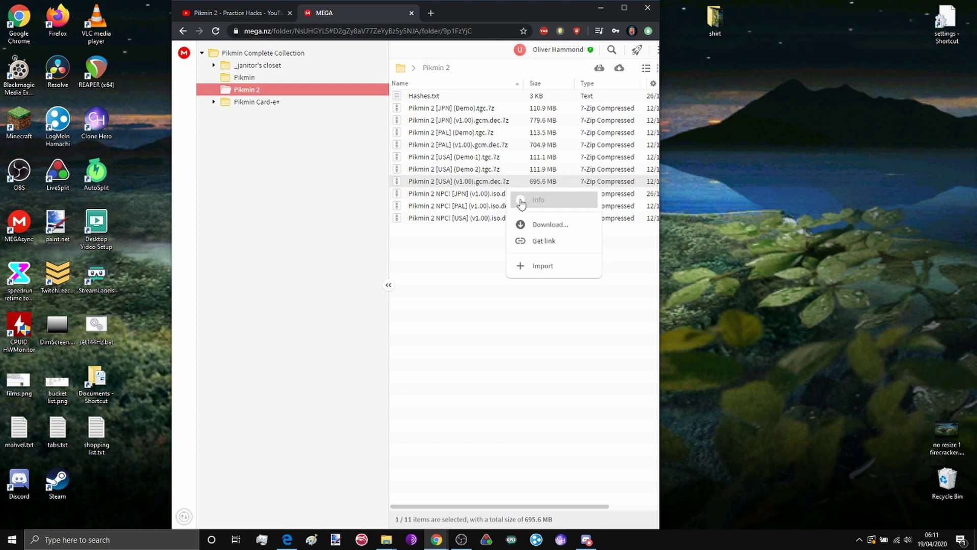
click(529, 227)
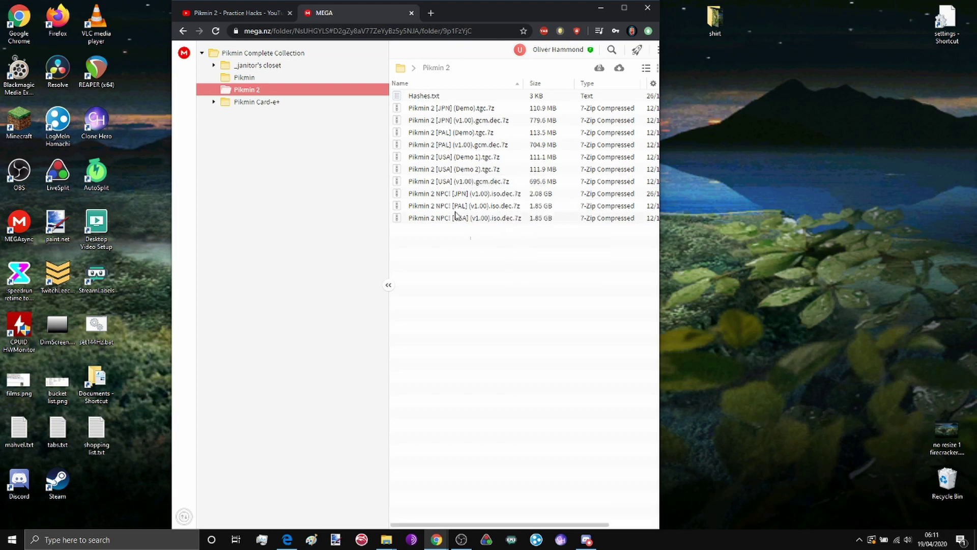
Extract the Pikmin 2 [USA] .7z archive into the MEGAsync Downloads folder
click(601, 8)
mouse_move(386, 539)
click(440, 489)
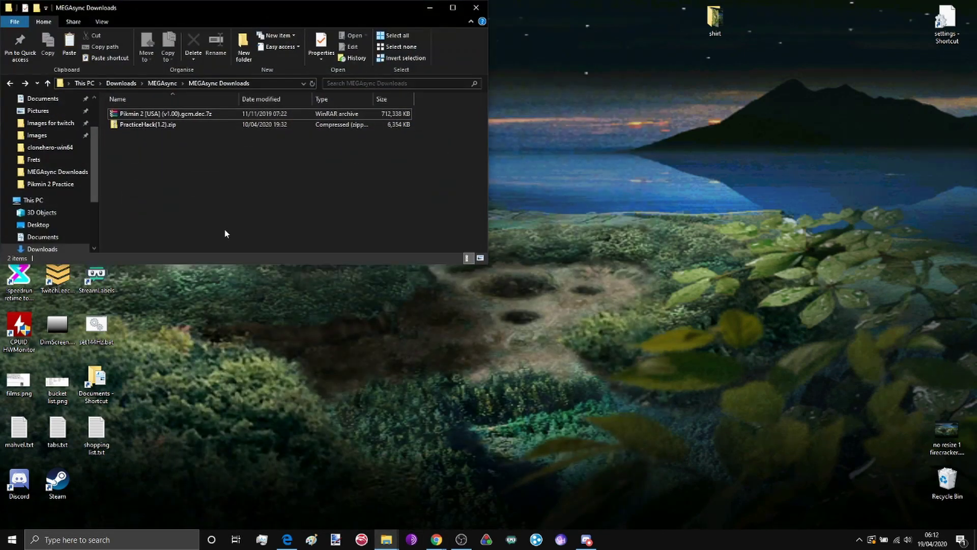
click(147, 114)
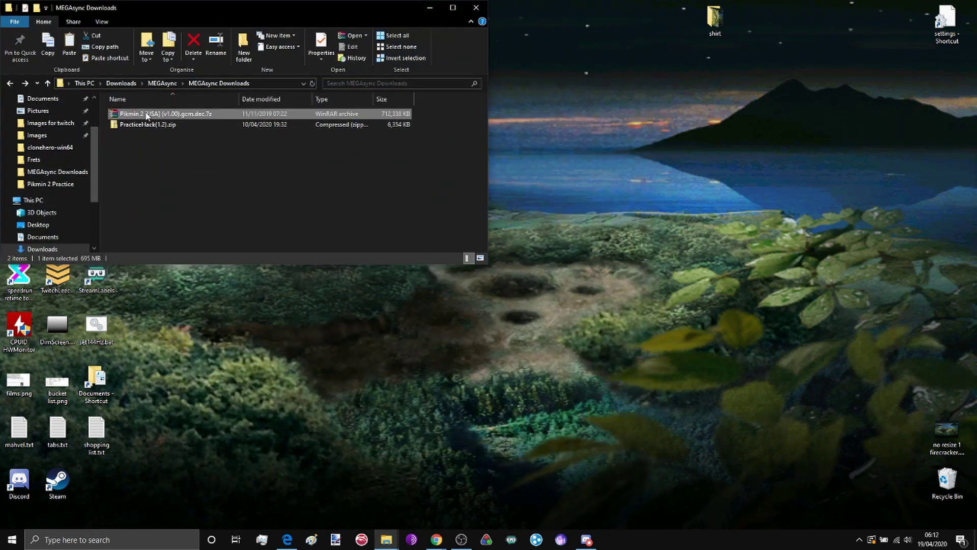
right_click(146, 114)
click(204, 153)
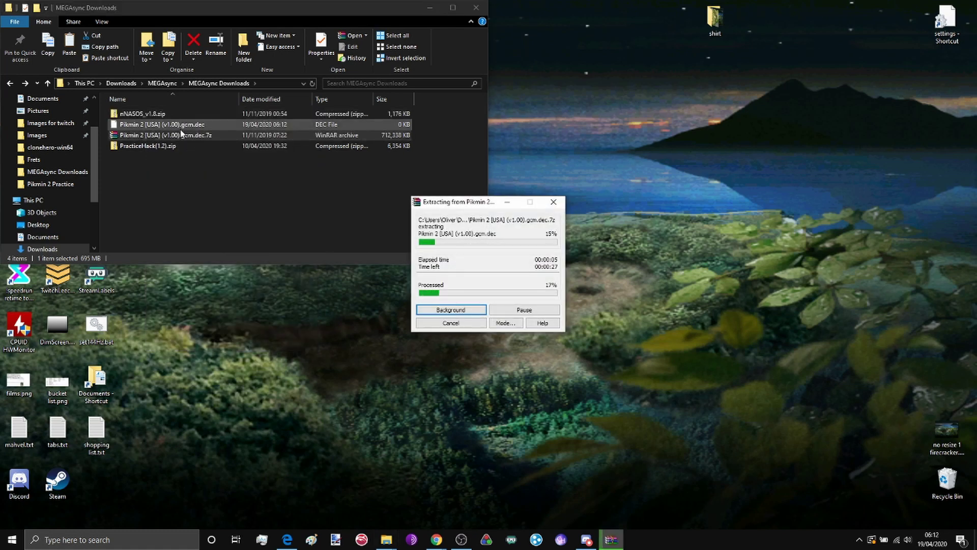
drag(147, 173, 107, 149)
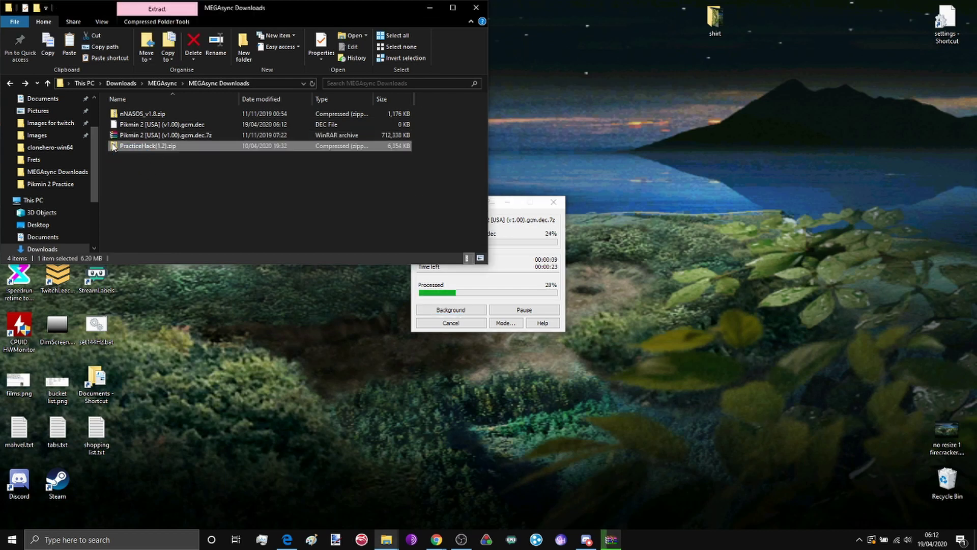
click(155, 171)
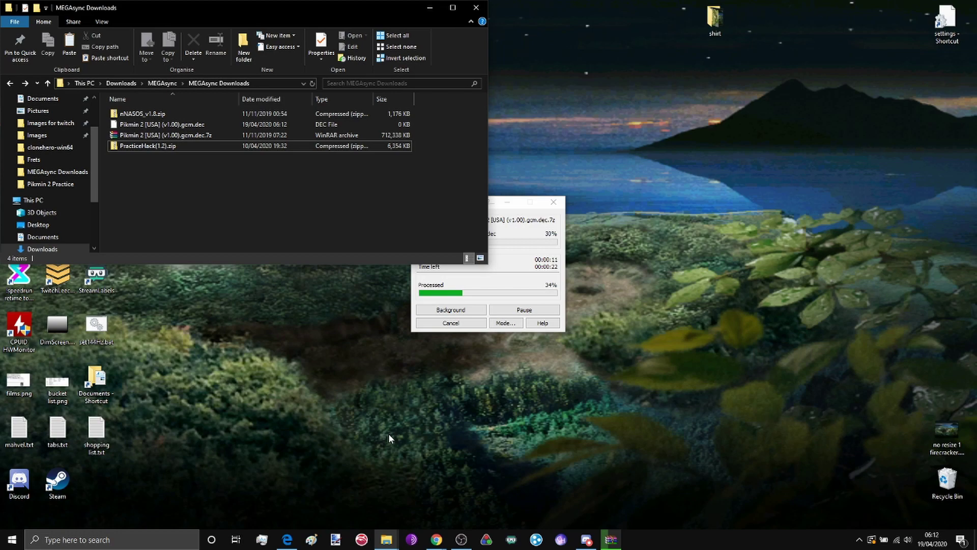
Extract nNASOS_v1.8.zip into the downloads folder while the game extraction continues
mouse_move(388, 544)
click(371, 473)
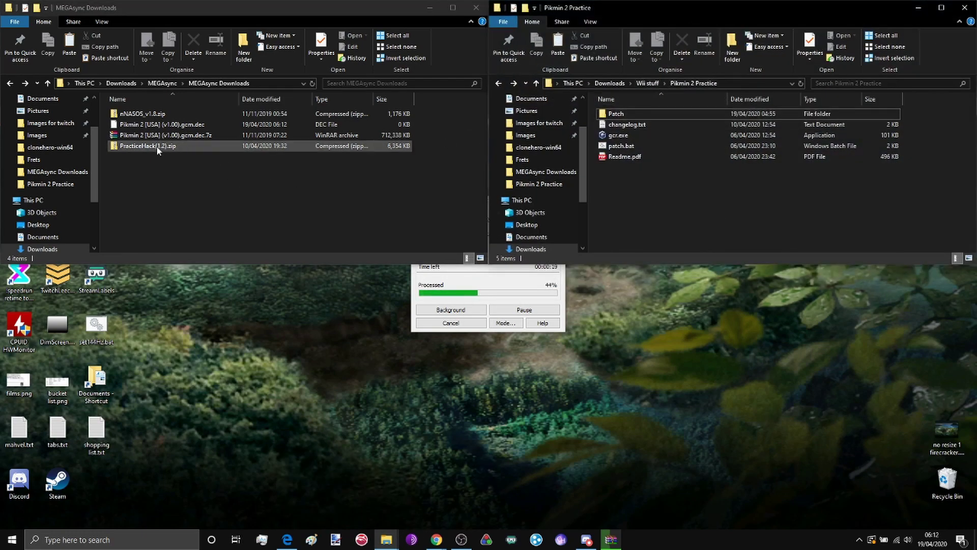
right_click(133, 113)
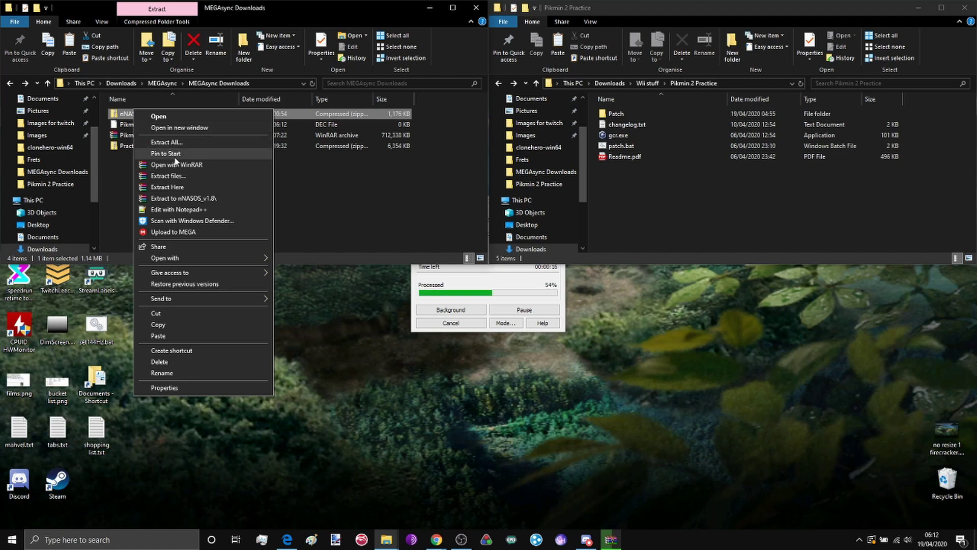
click(175, 192)
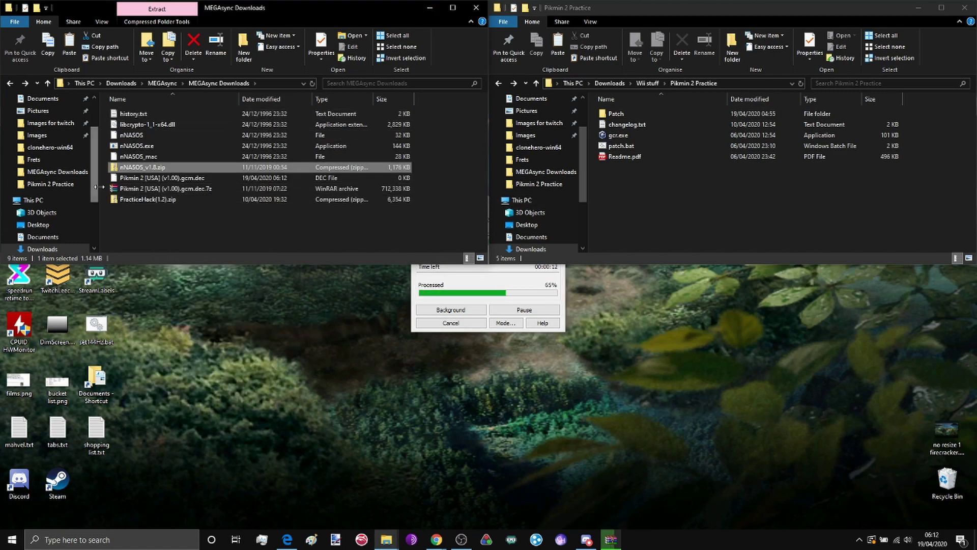
click(110, 189)
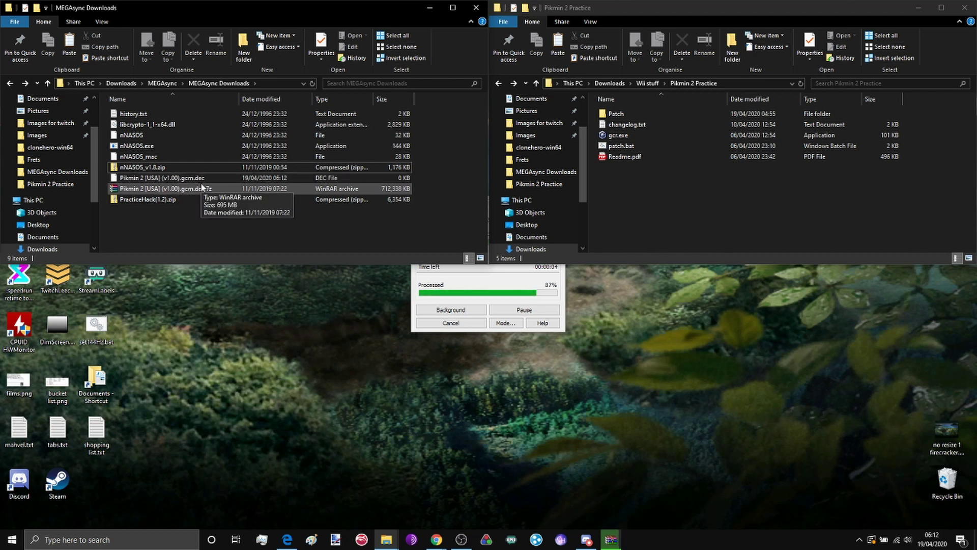
click(476, 277)
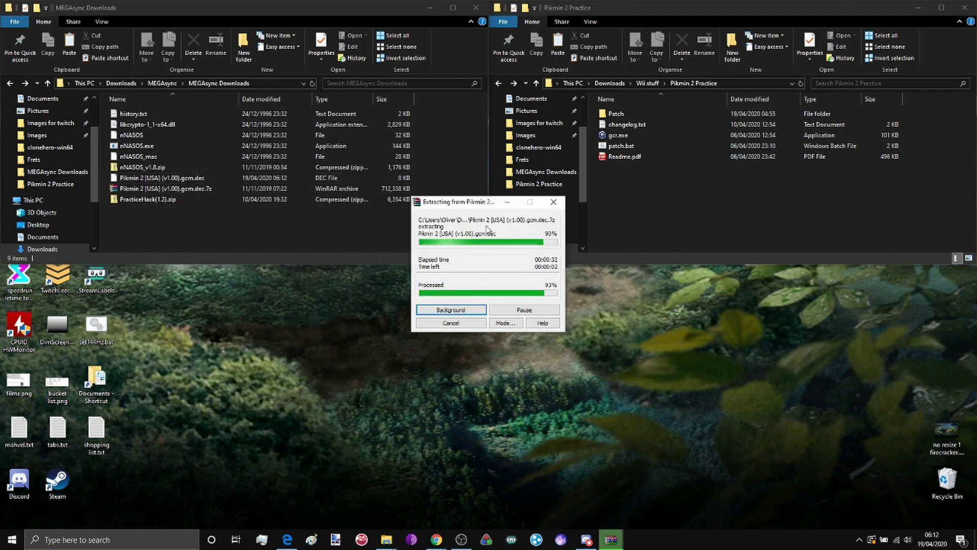
drag(478, 202, 403, 237)
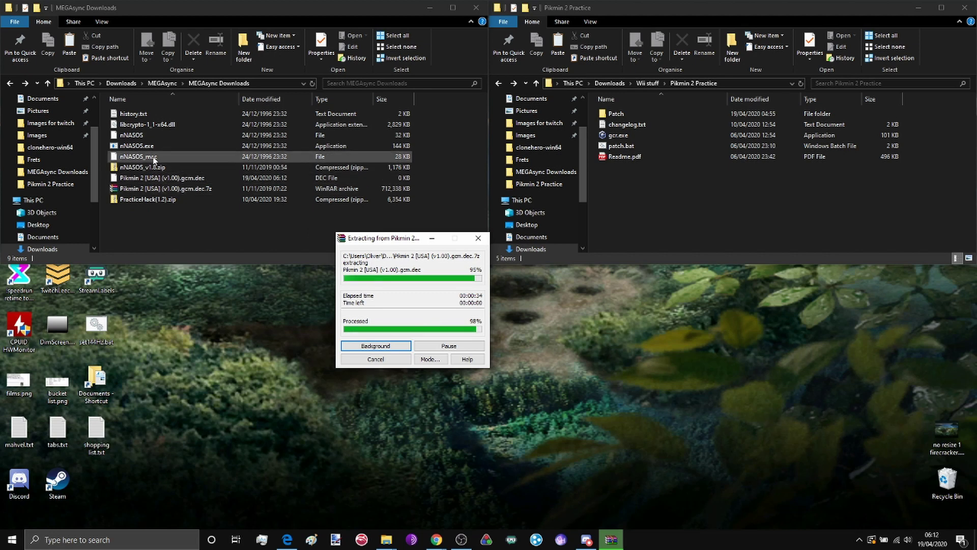
Convert Pikmin 2 [USA] (v1.00).gcm.dec to a .gcm file with nNASOS.exe
click(155, 178)
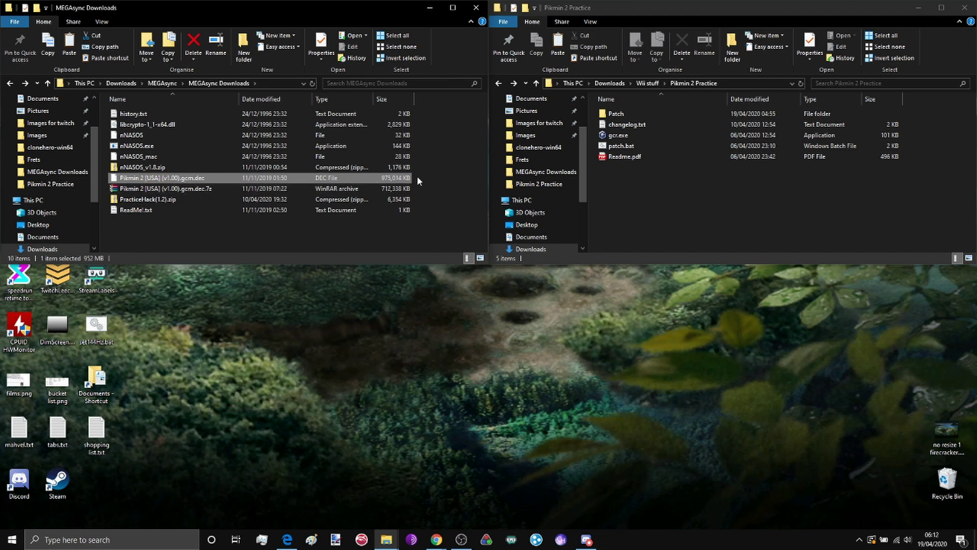
drag(277, 183, 187, 149)
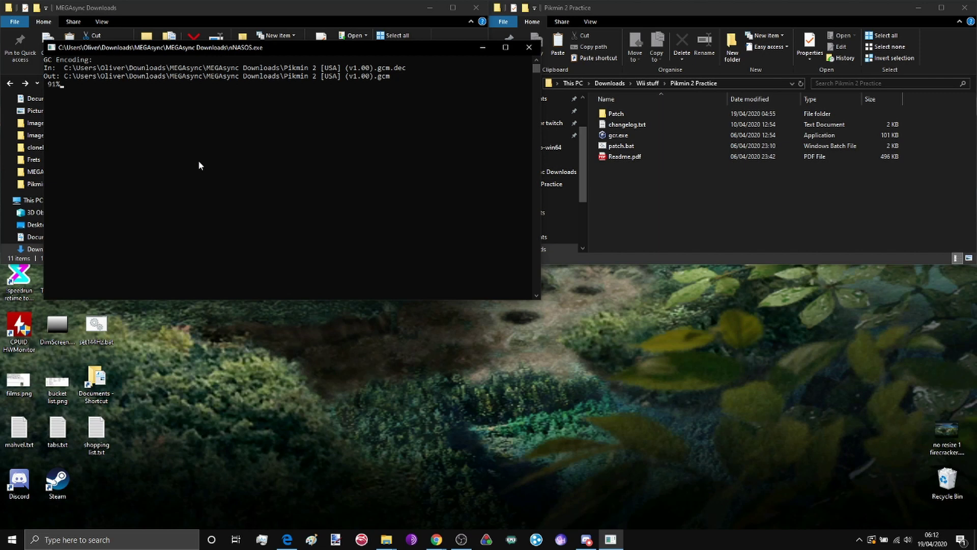
key(Return)
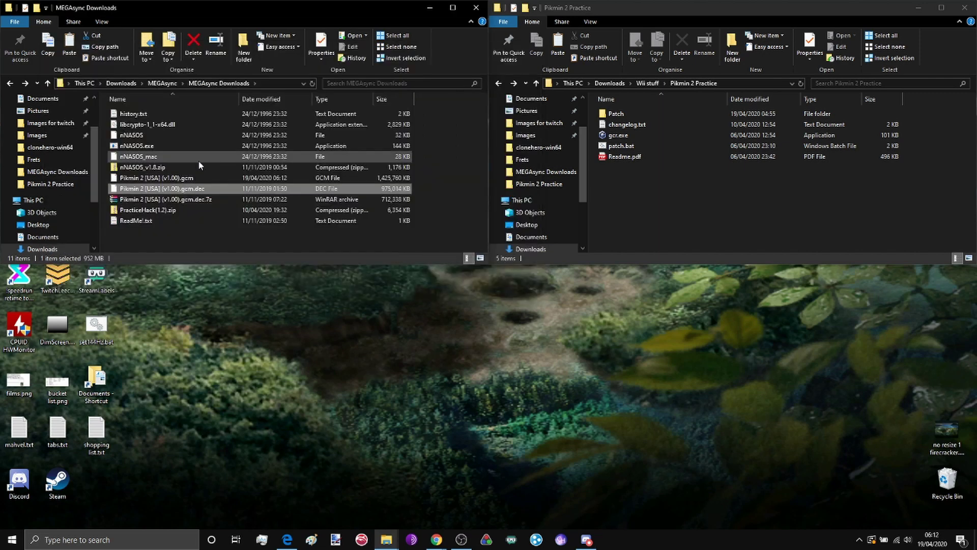
Rename the new .gcm file to Pikmin 2 [USA] (v1.00).iso
click(110, 178)
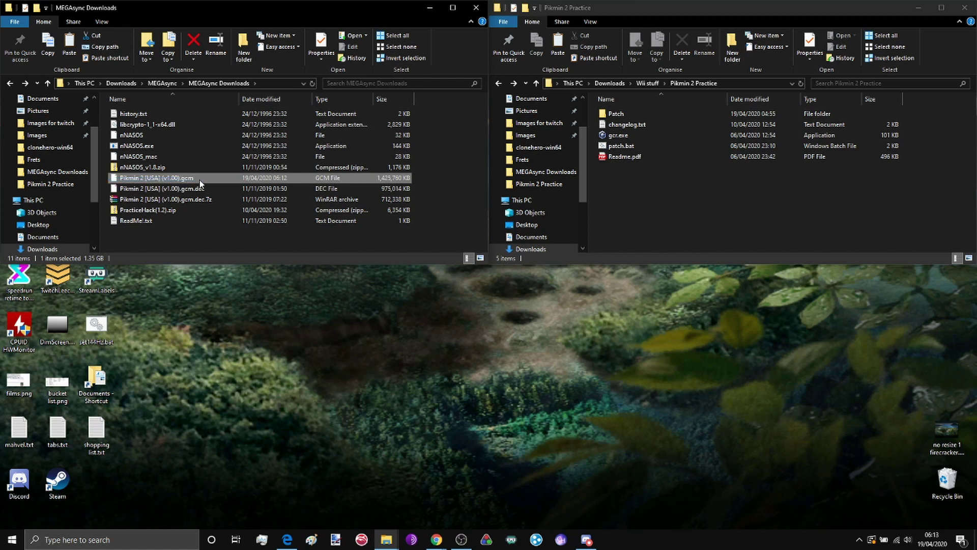
click(202, 190)
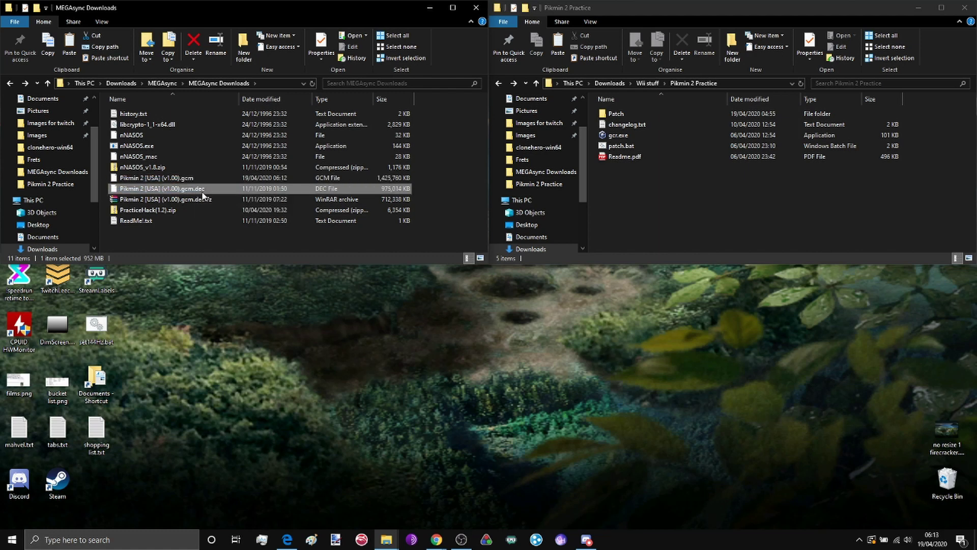
click(203, 178)
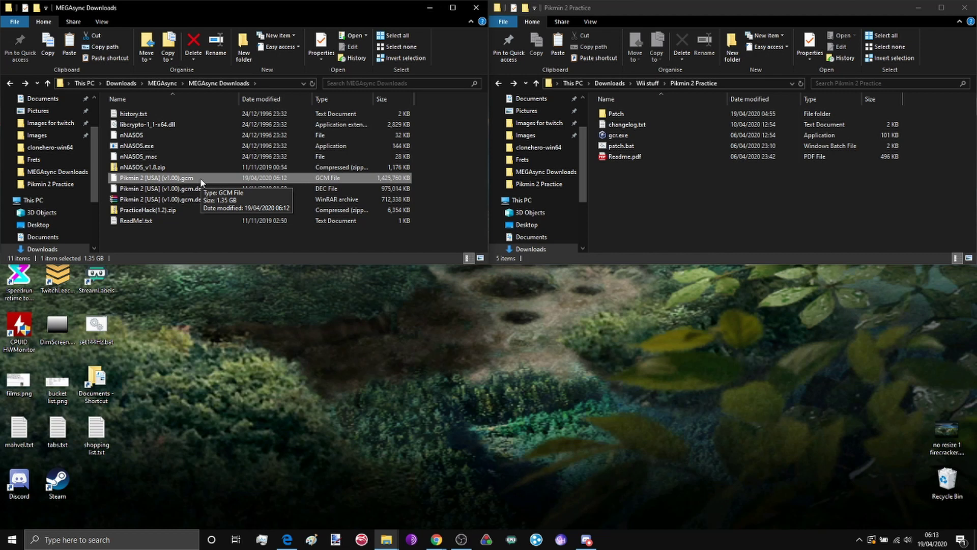
click(201, 177)
drag(200, 178, 174, 178)
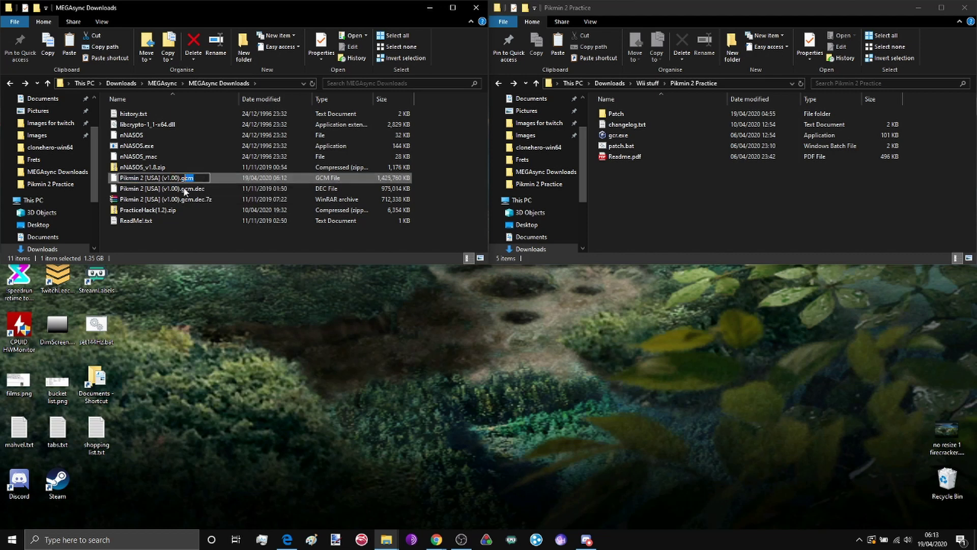
key(BackSpace)
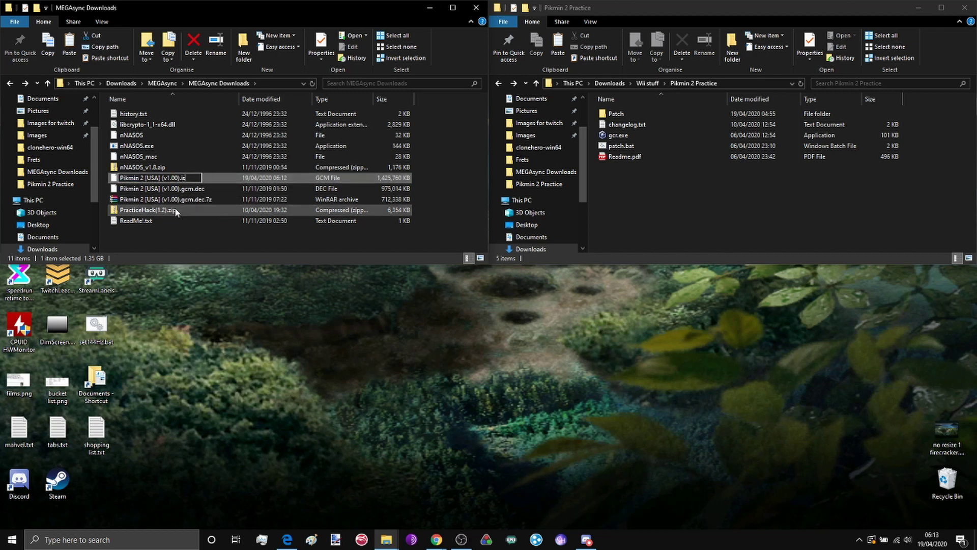
text(iso)
key(Return)
key(Return)
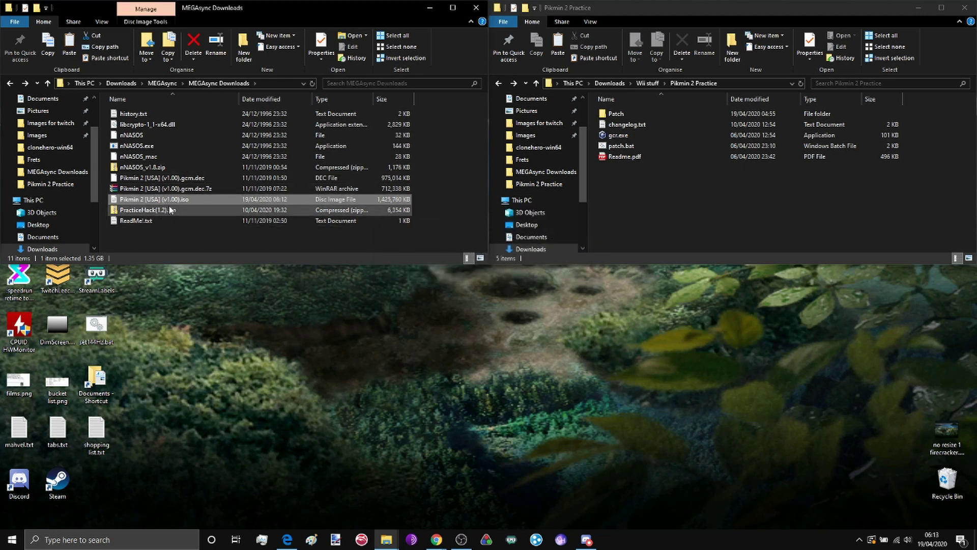
Paste the iso into Pikmin 2 Practice and delete all leftover MEGAsync Downloads files
click(595, 201)
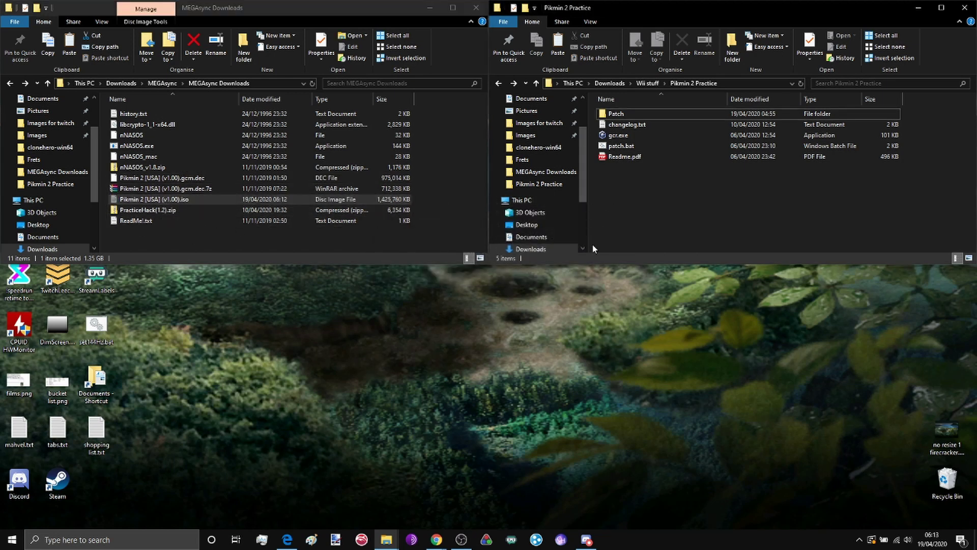
key(ctrl+v)
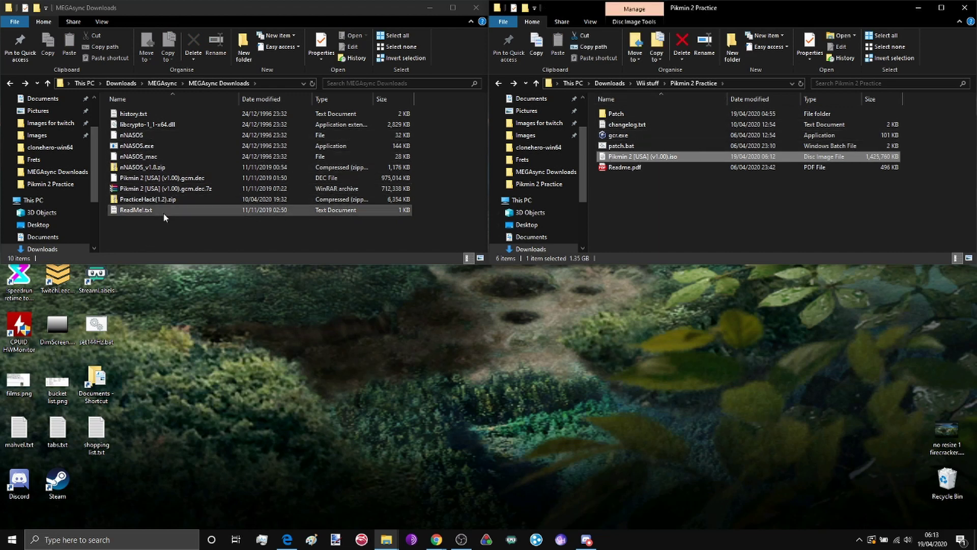
drag(156, 235, 162, 110)
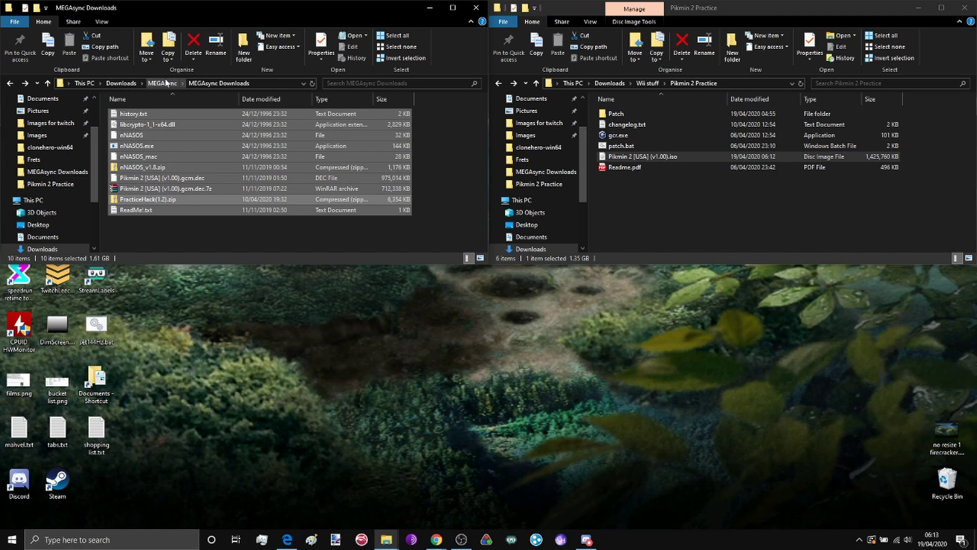
key(Delete)
click(629, 158)
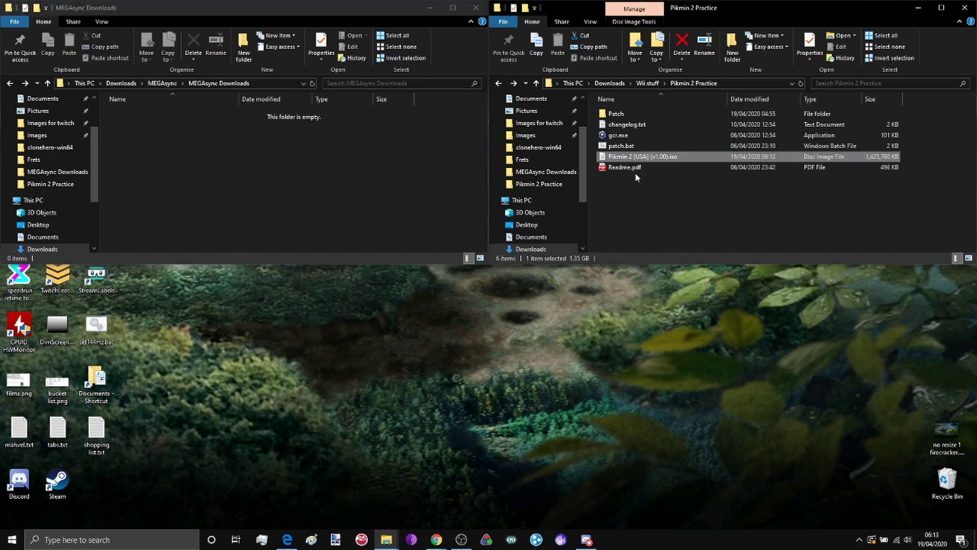
Read through Readme.pdf and highlight its Installing instructions paragraph on page 1
click(287, 539)
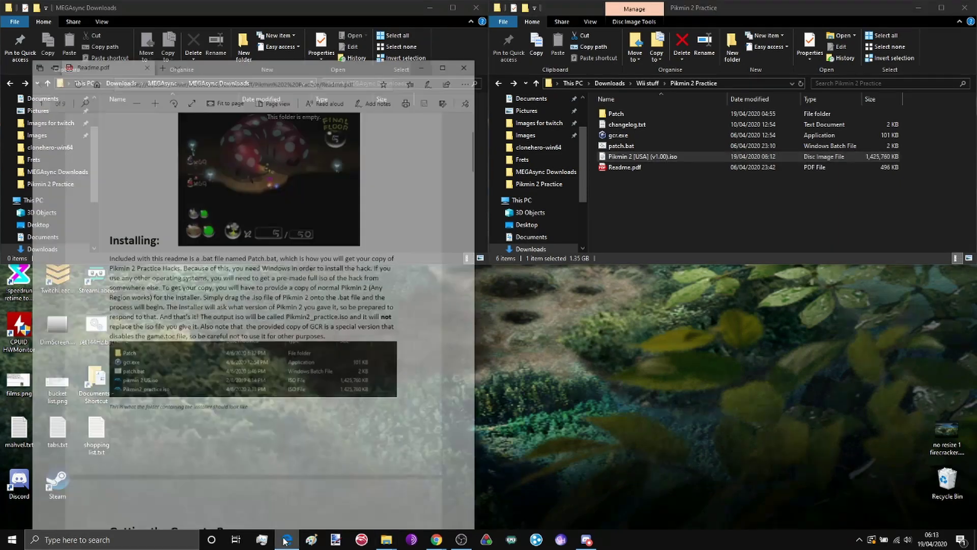
scroll(348, 240, up, 3)
scroll(347, 236, down, 15)
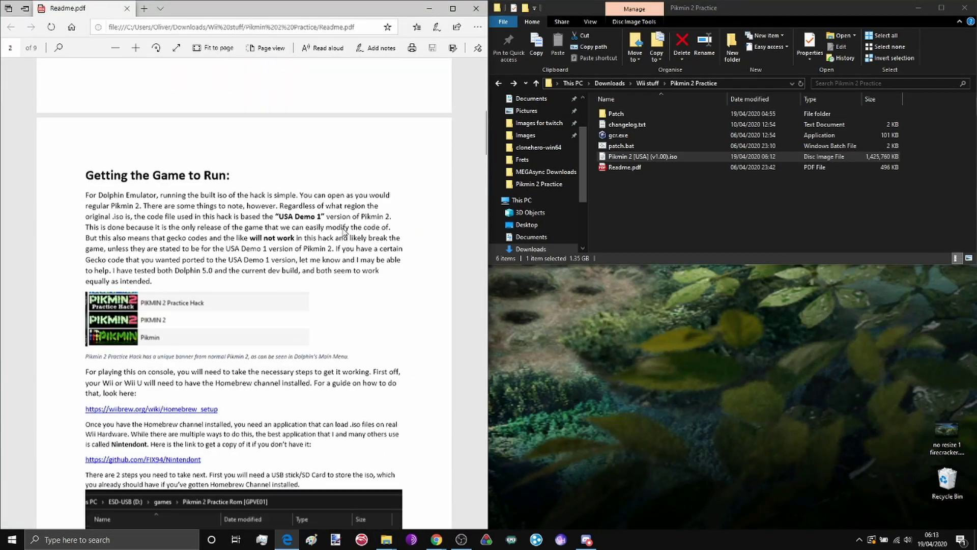
scroll(344, 236, down, 20)
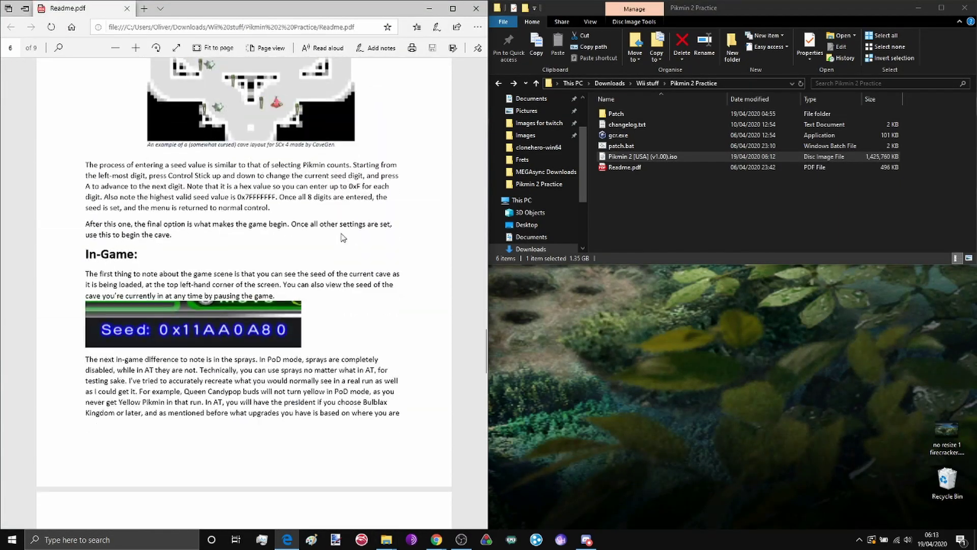
scroll(342, 237, down, 12)
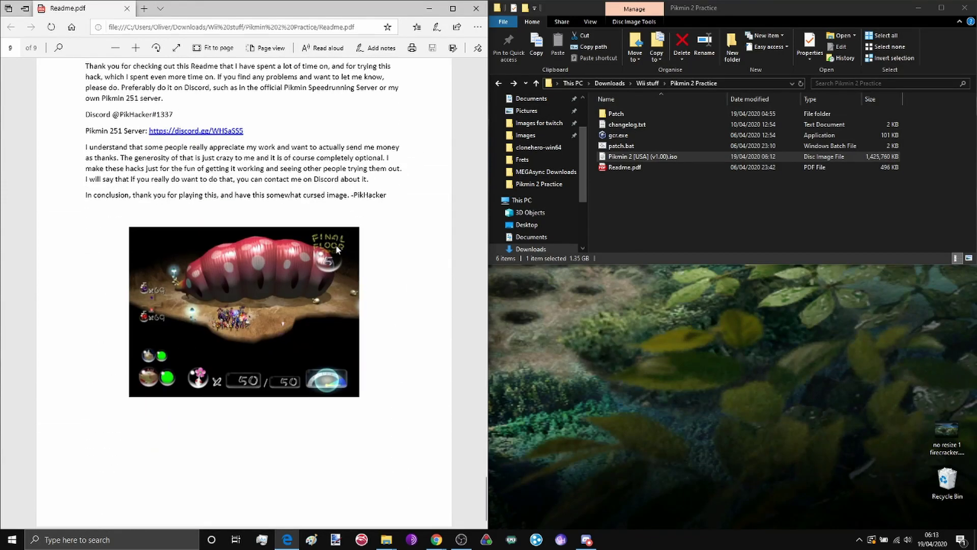
scroll(327, 275, up, 20)
scroll(326, 267, up, 20)
scroll(307, 261, down, 3)
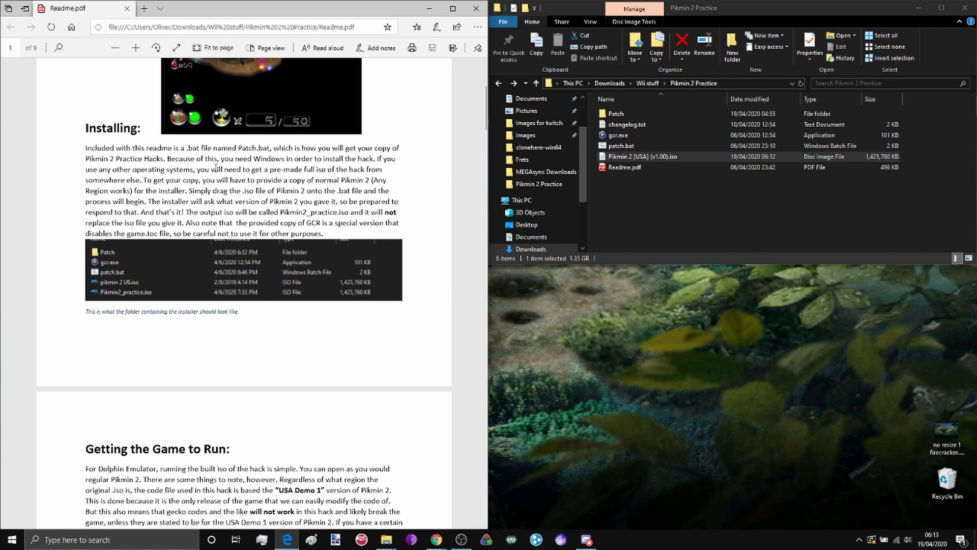
drag(89, 148, 386, 222)
click(385, 223)
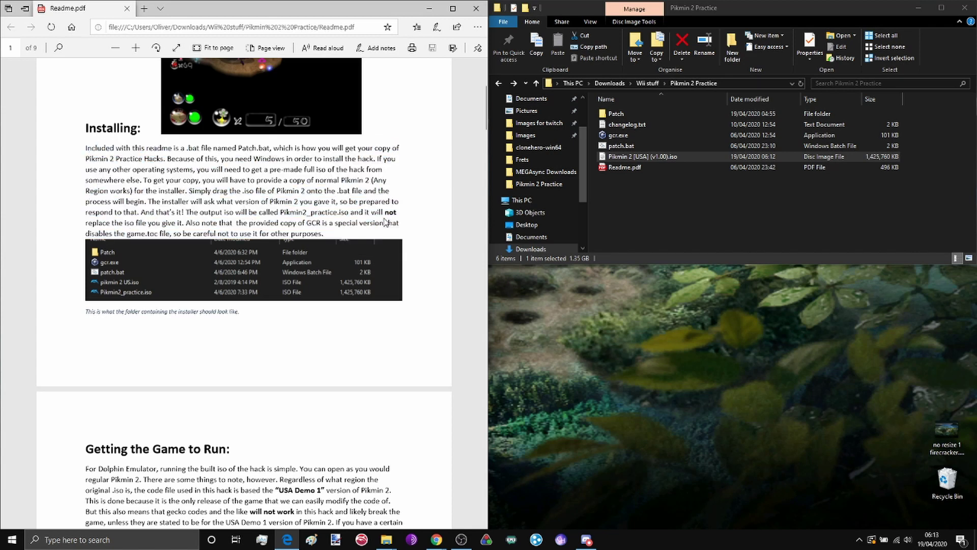
click(632, 159)
Patch the Pikmin 2 iso with patch.bat, answering U for the US version, producing Pikmin2_practice.iso
drag(649, 159, 628, 147)
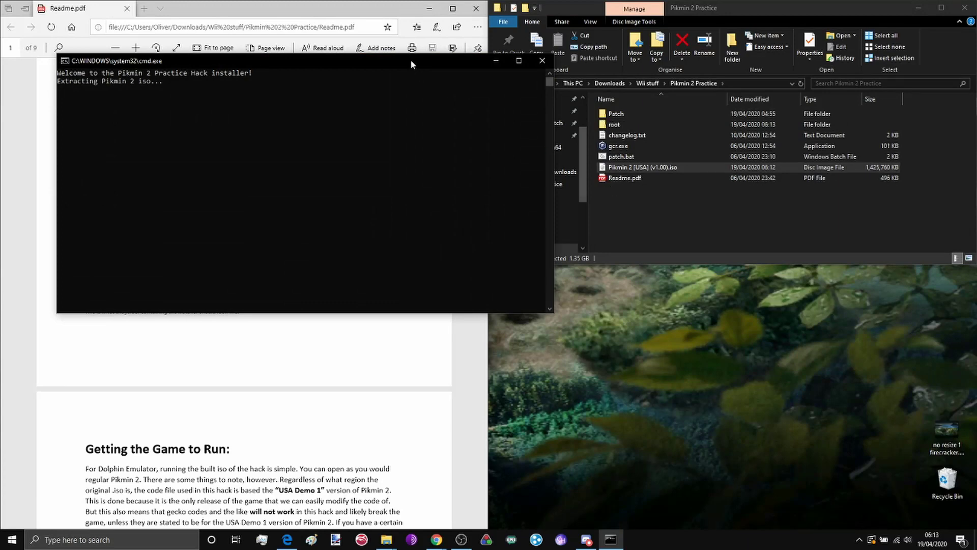
drag(379, 68, 736, 233)
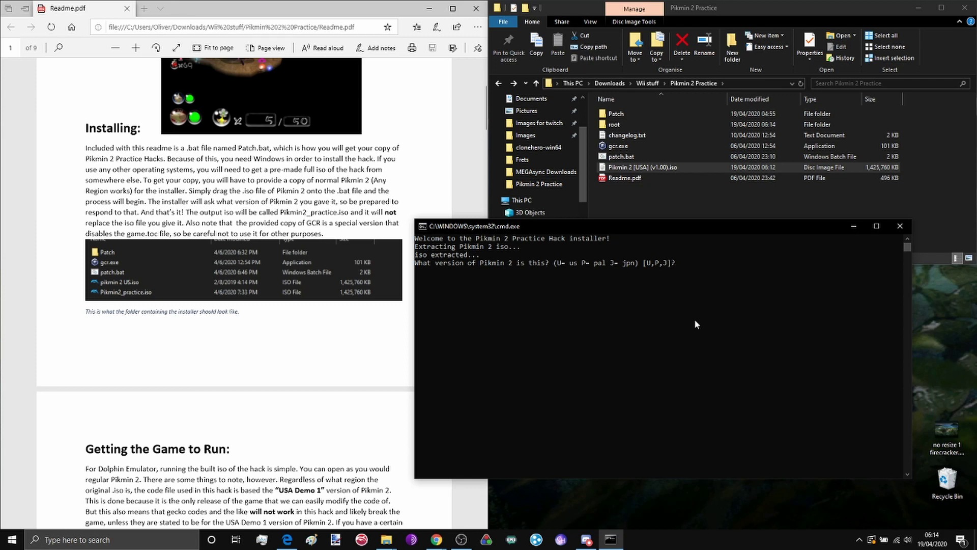
text(U)
key(Return)
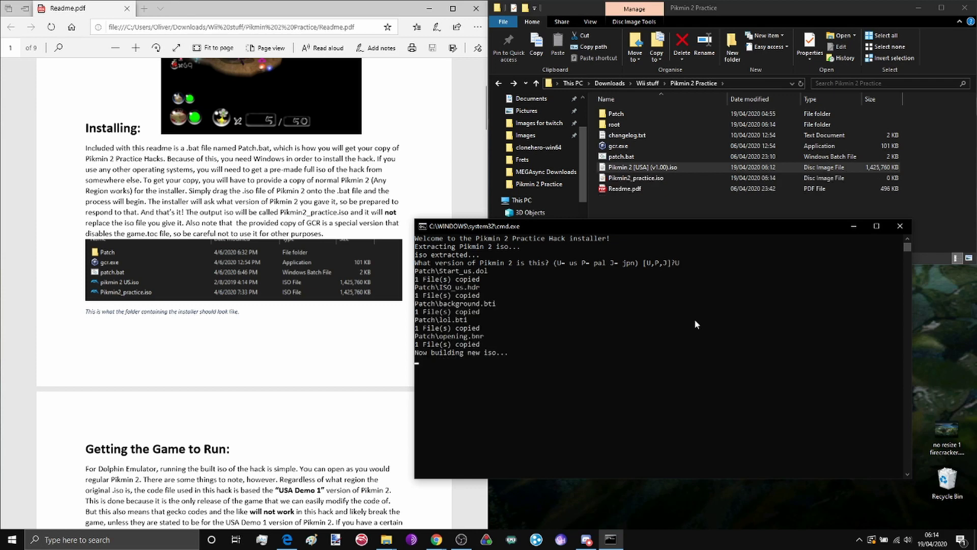
key(Return)
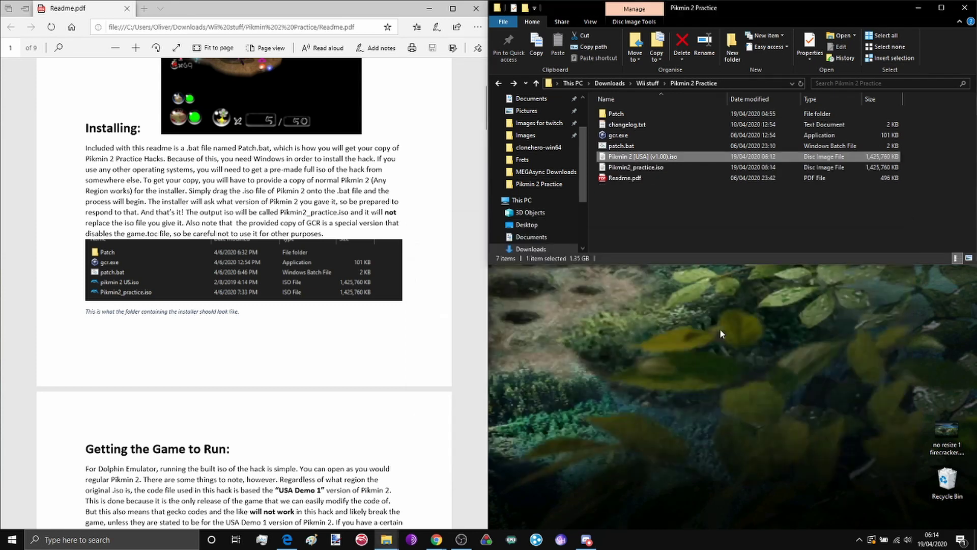
drag(746, 157, 591, 164)
Rename Pikmin2_practice.iso to game.iso
click(923, 158)
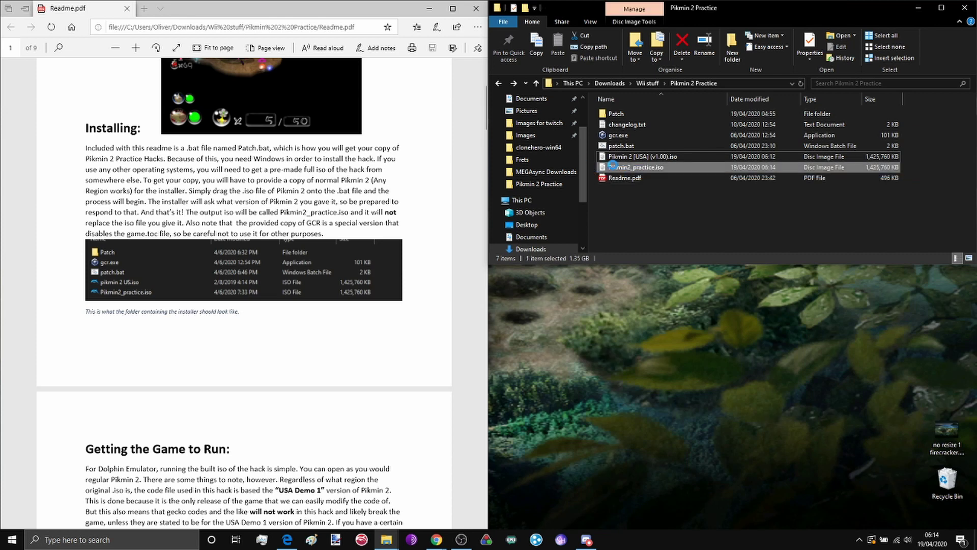
right_click(648, 170)
click(685, 444)
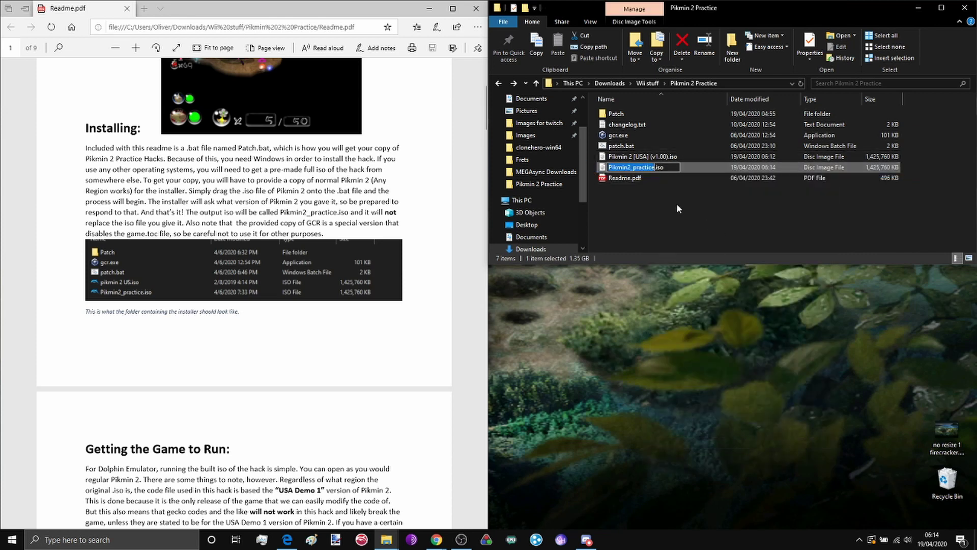
text(game)
key(Return)
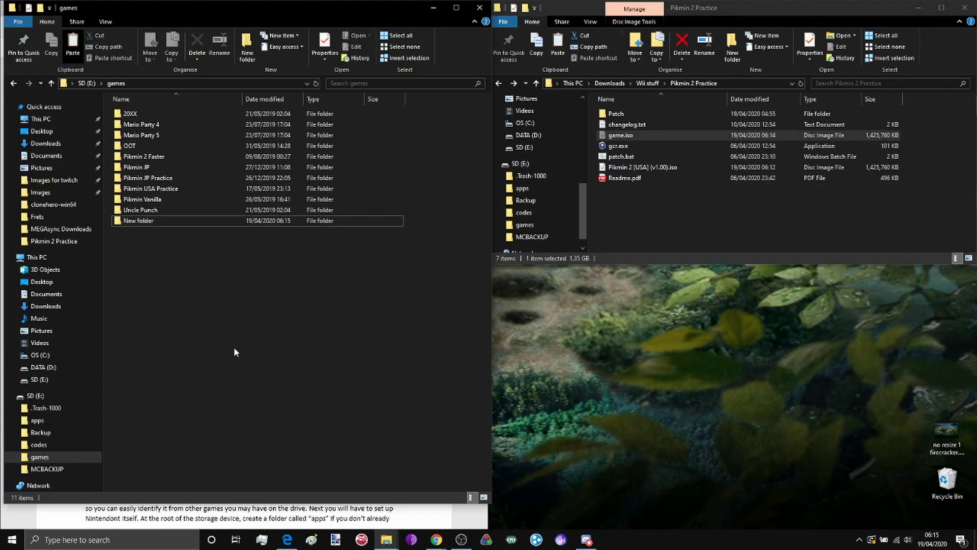
Name the new SD card folder Pikmin 2 Practice and paste game.iso into it
click(159, 220)
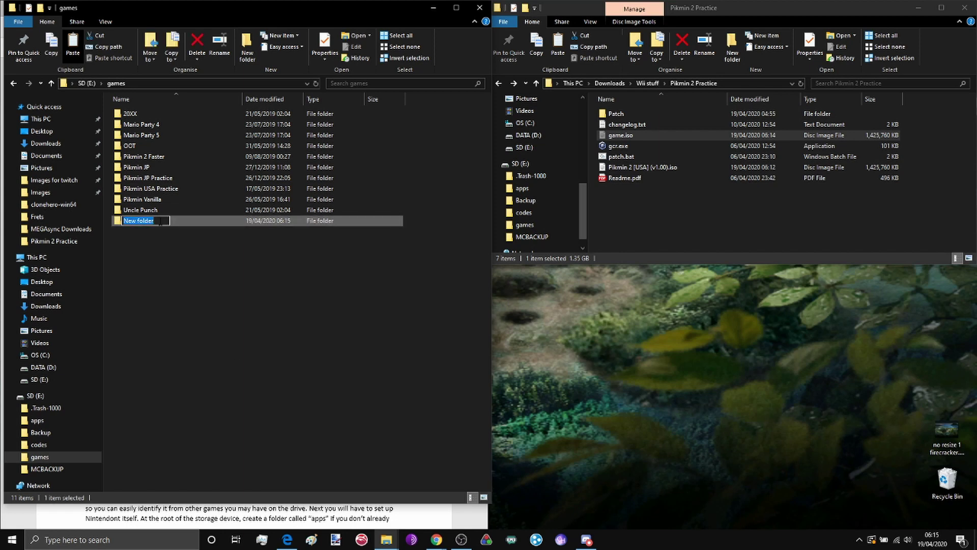
text(Pikm)
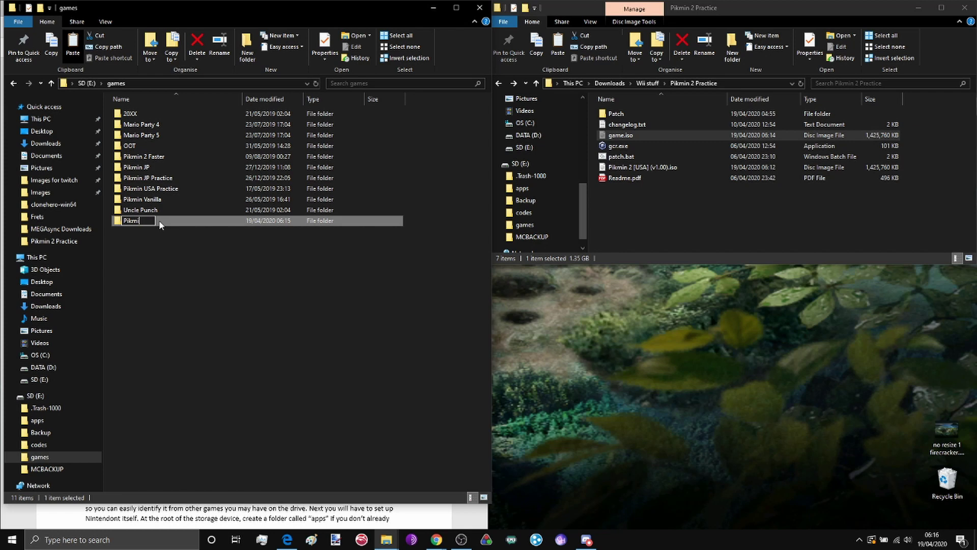
text(in 2 Practice)
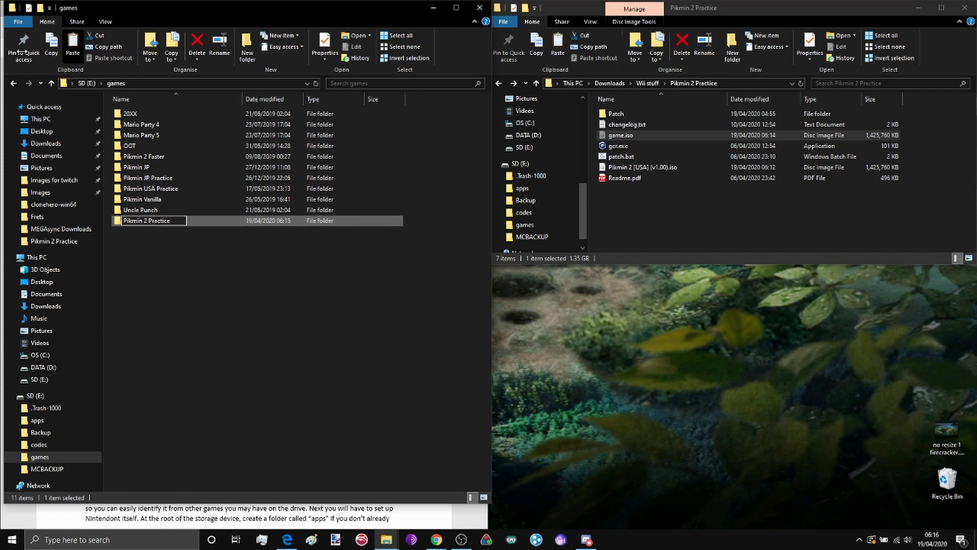
key(Return)
double_click(141, 223)
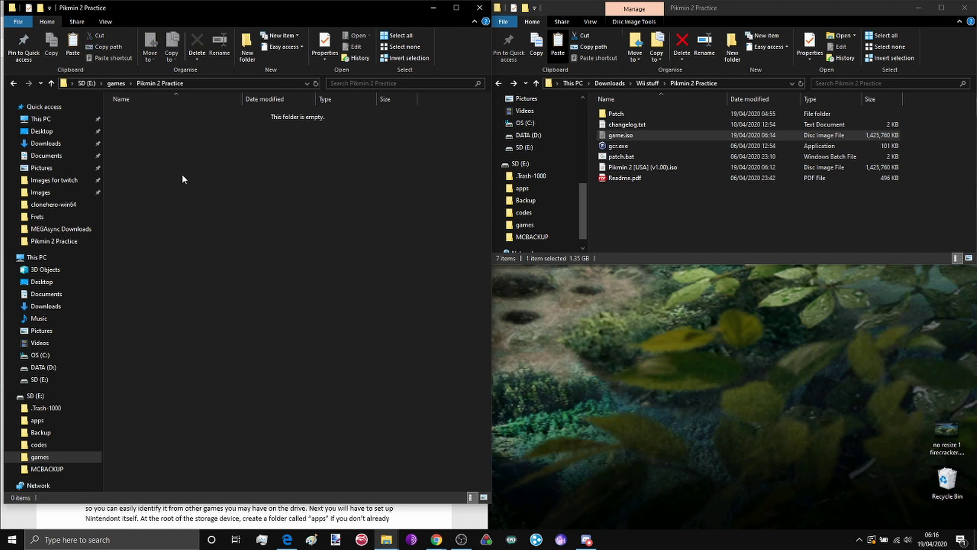
key(ctrl+v)
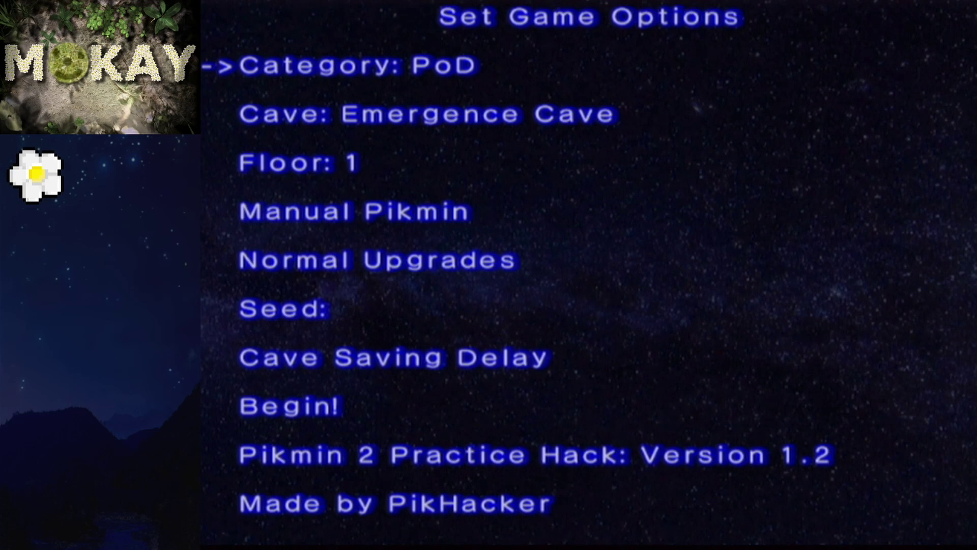
Set the cave to Subterranean Complex, keeping Floor 1
key(Down)
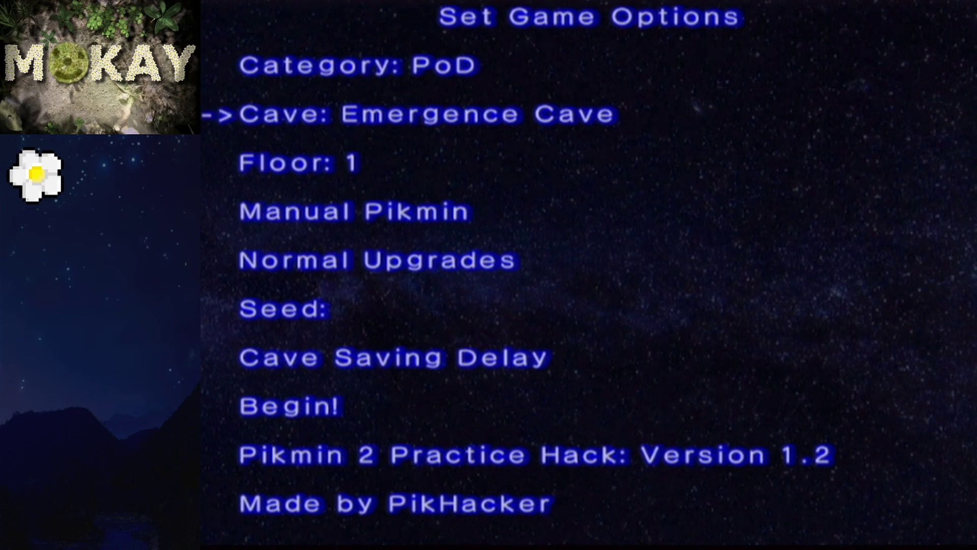
key(Right)
key(Right)
key(Right)
key(Right)
key(Right)
key(Right)
key(Left)
key(Left)
key(Left)
key(Left)
key(Left)
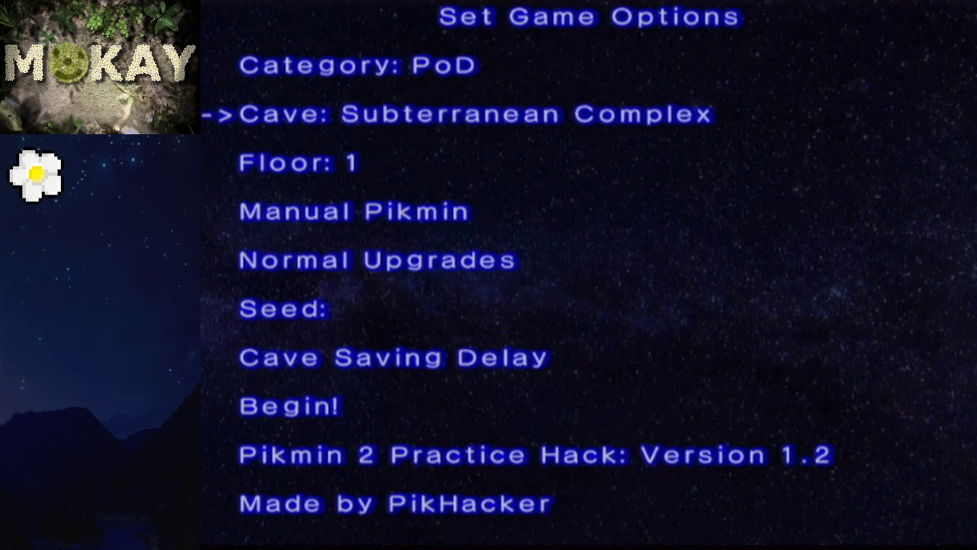
key(Down)
key(Right)
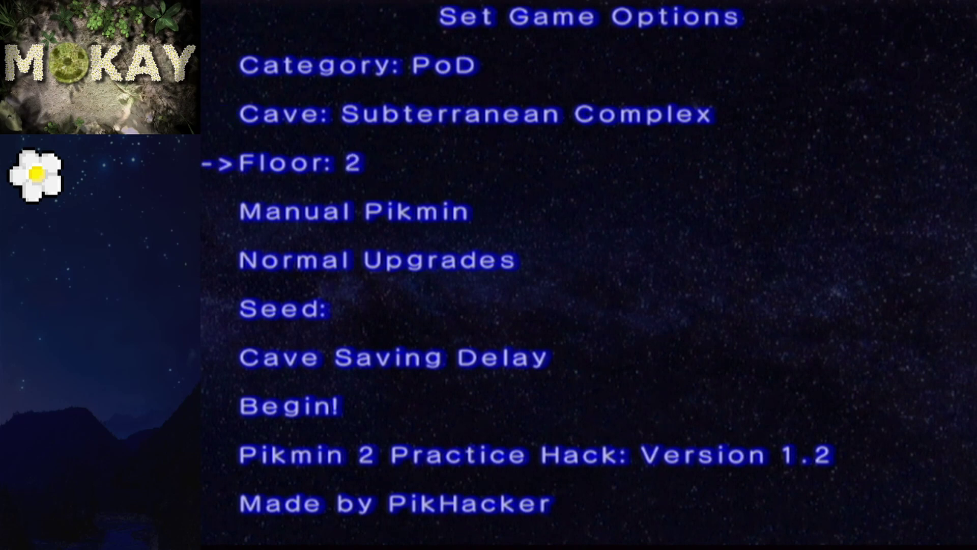
Enter and confirm the seed 0x00000420 with the D-pad
key(Down)
key(Down)
key(Down)
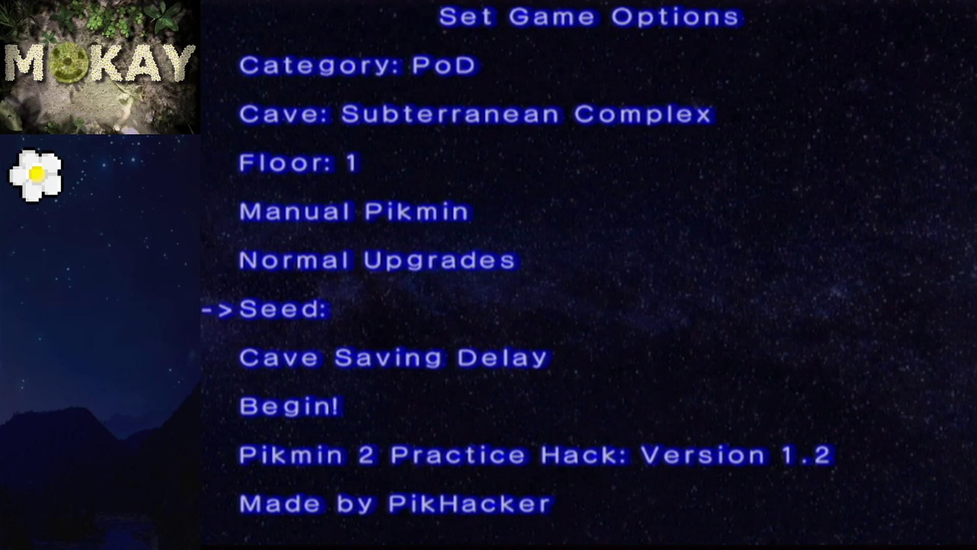
key(Right)
key(Right)
key(Right)
key(Right)
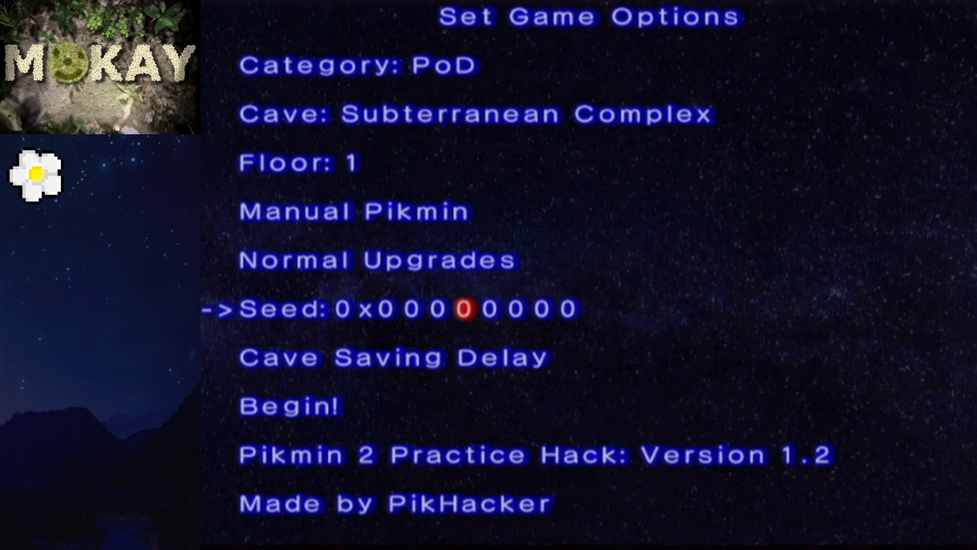
key(Right)
key(Right)
key(Up)
key(Up)
key(Up)
key(Up)
key(Right)
key(Up)
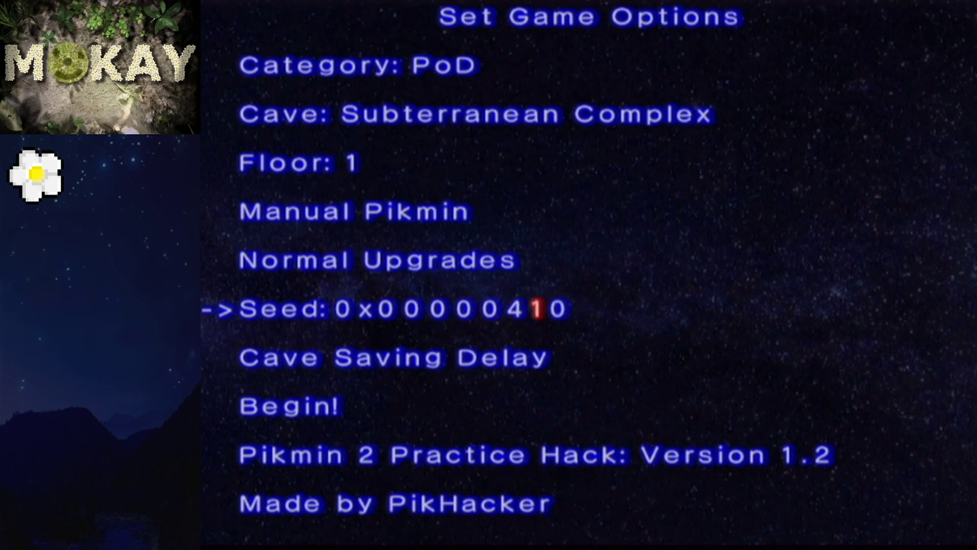
key(Up)
key(Return)
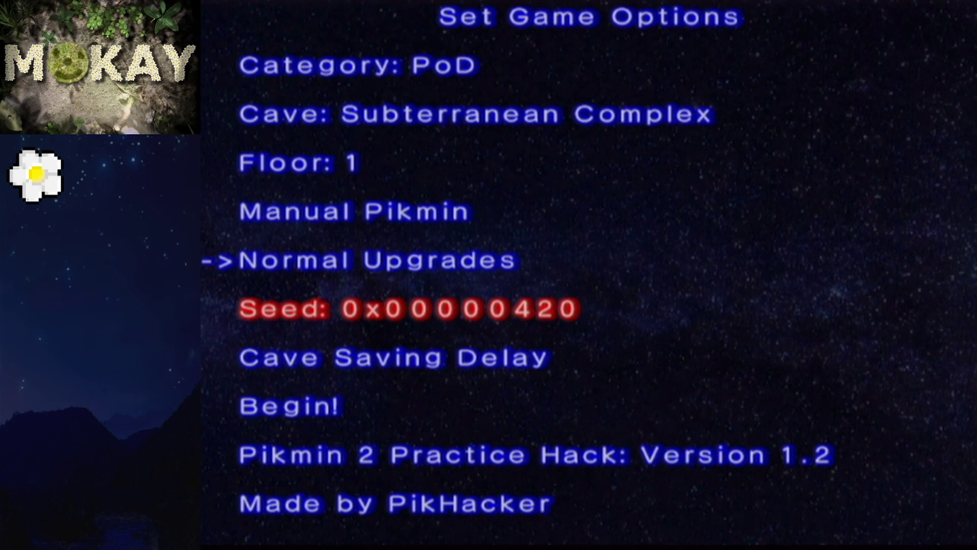
Re-enter the seed 0x00000420 and confirm it
key(Down)
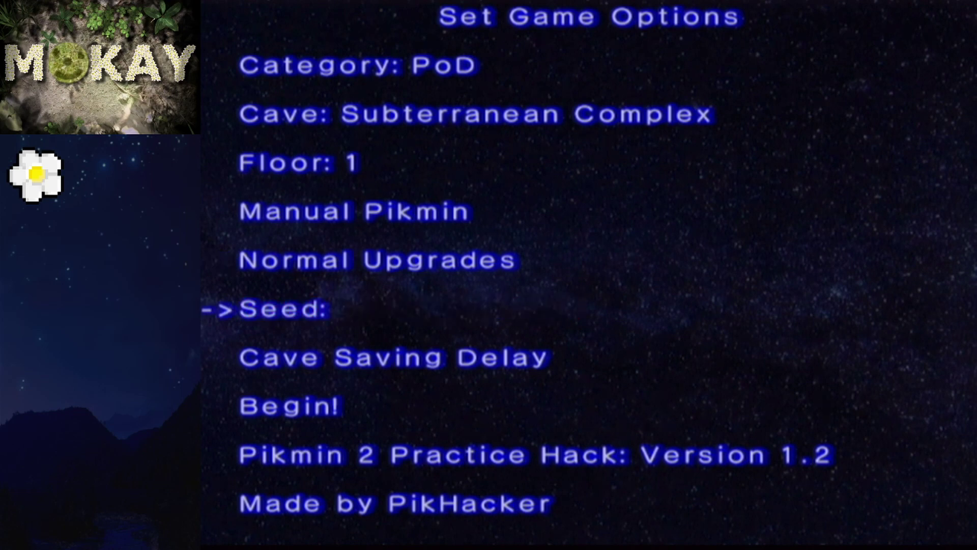
key(Return)
key(Right)
key(Right)
key(Right)
key(Right)
key(Right)
key(Up)
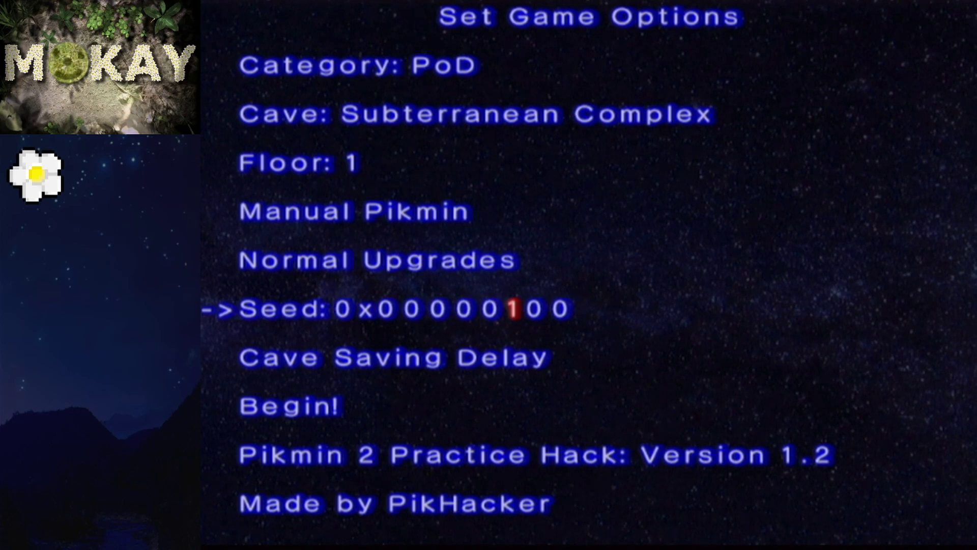
key(Up)
key(Up)
key(Up)
key(Right)
key(Up)
key(Up)
key(Return)
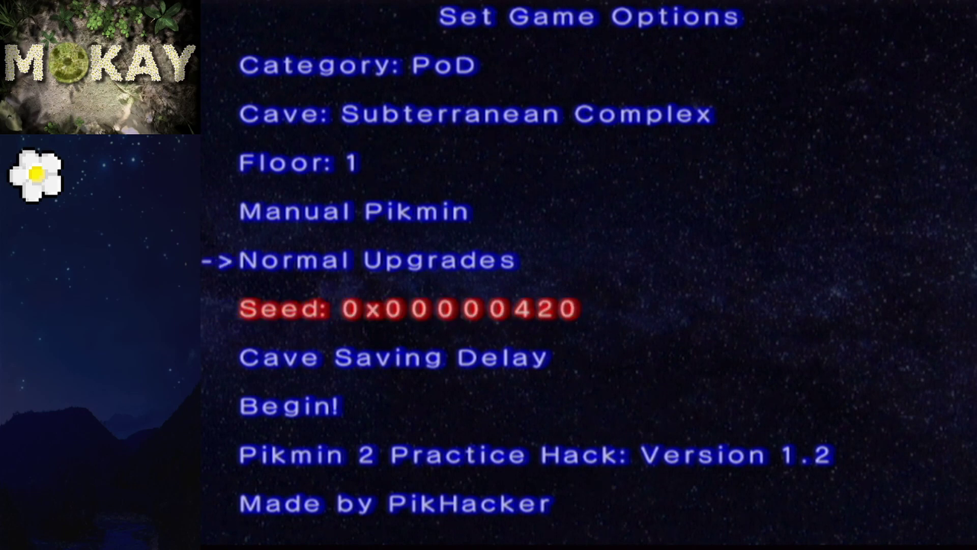
Turn on Cave Saving Delay and move the cursor to Begin!
key(Up)
key(Down)
key(Up)
key(Up)
key(Up)
key(Up)
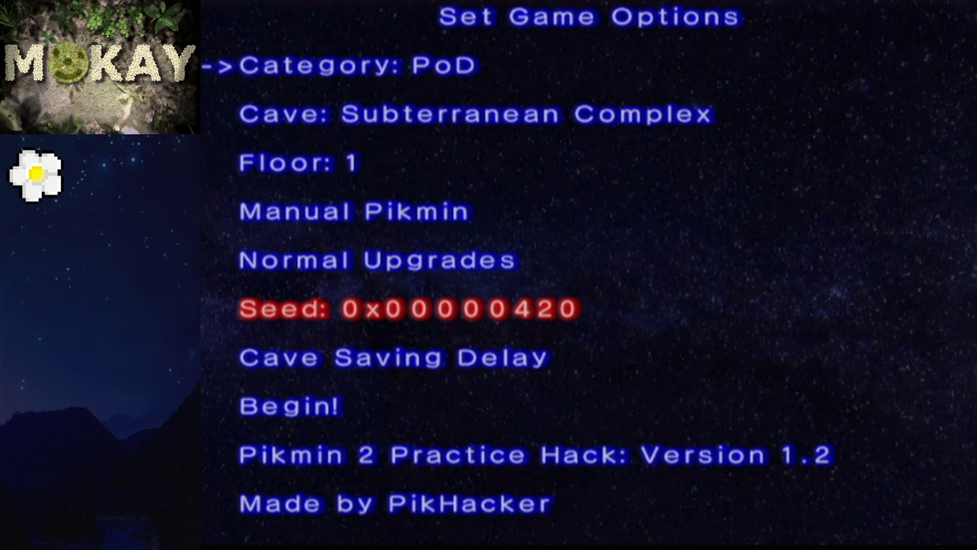
key(Down)
key(Down)
key(Down)
key(Down)
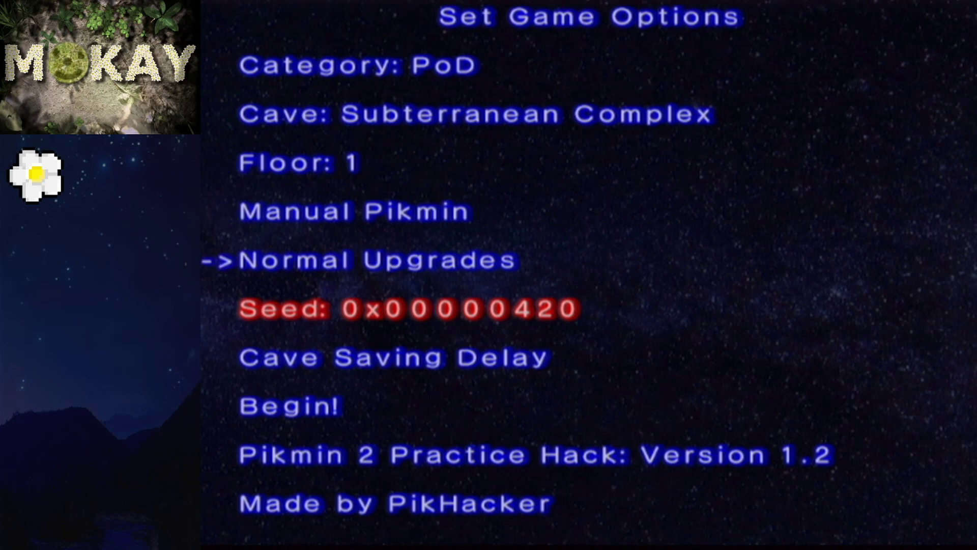
key(Down)
key(Down)
key(Return)
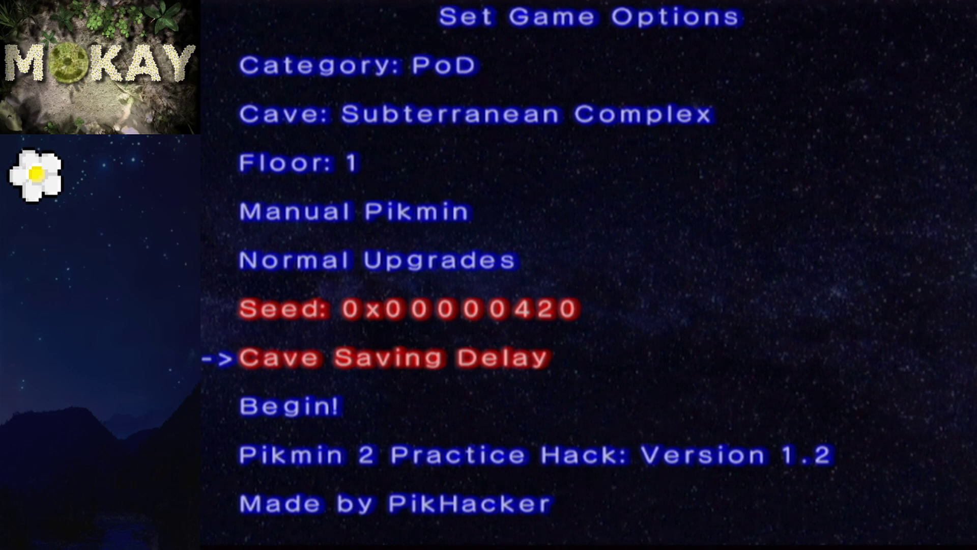
key(Up)
key(Up)
key(Up)
key(Down)
key(Down)
key(Down)
key(Down)
key(Up)
key(Down)
key(Down)
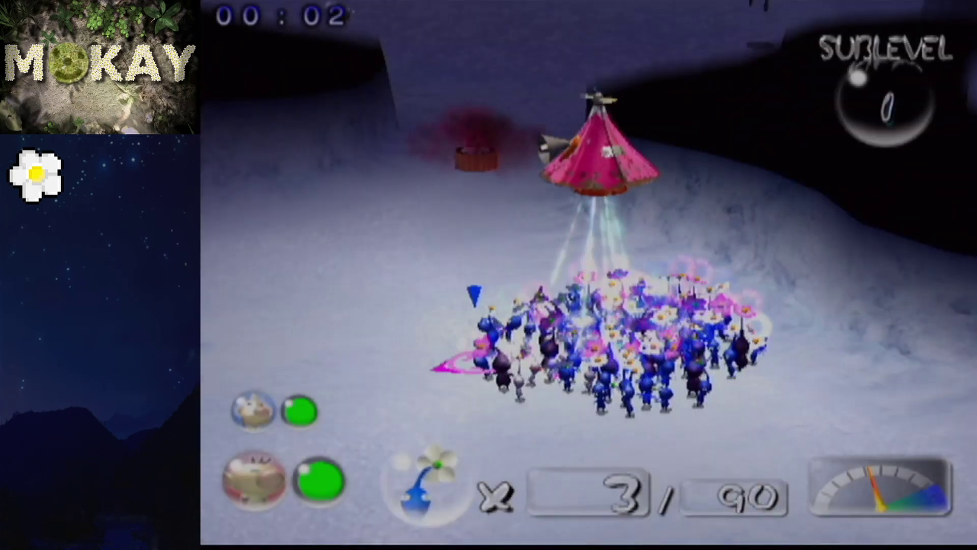
Pause the run to check seed 0x00000420 and the Radar page, then resume play
key(Return)
key(r)
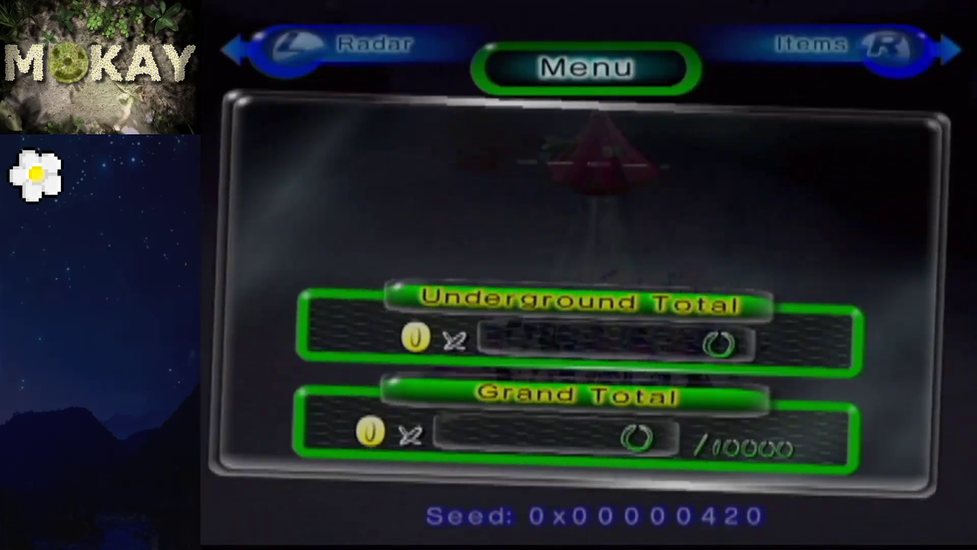
key(Return)
key(Return)
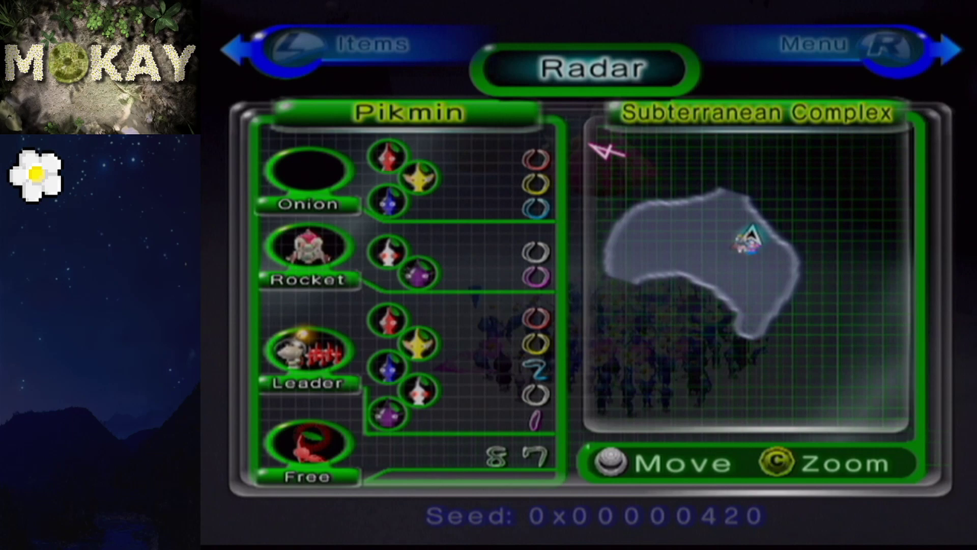
key(r)
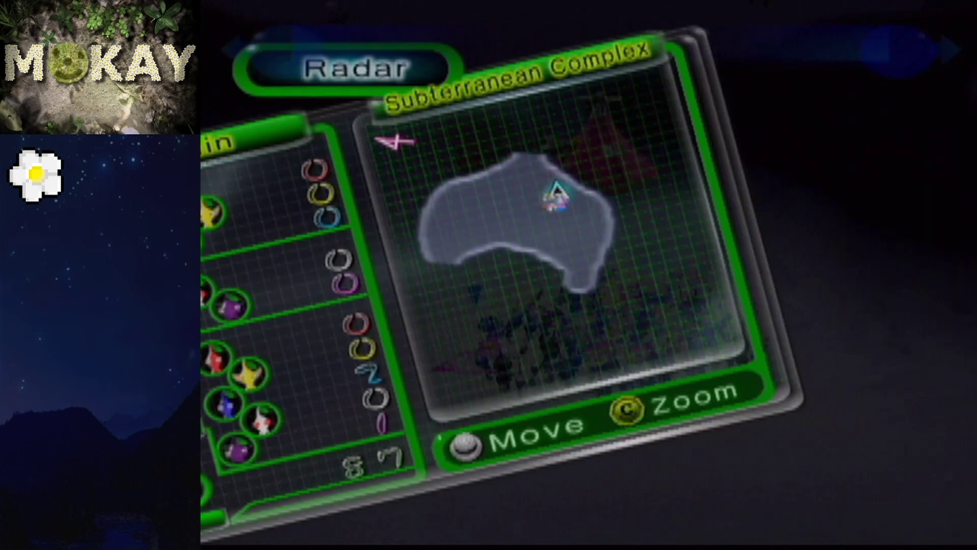